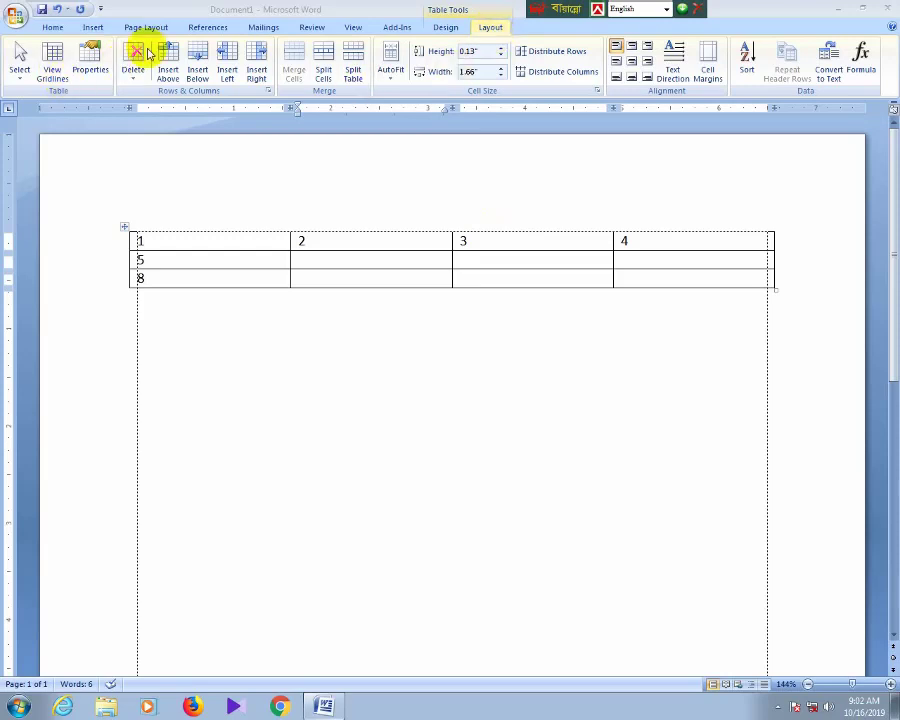
Step: Select each row (1, 5, 8) and each column (1–4) of the table in turn
{"action": "left_click", "coordinate": [322, 257]}
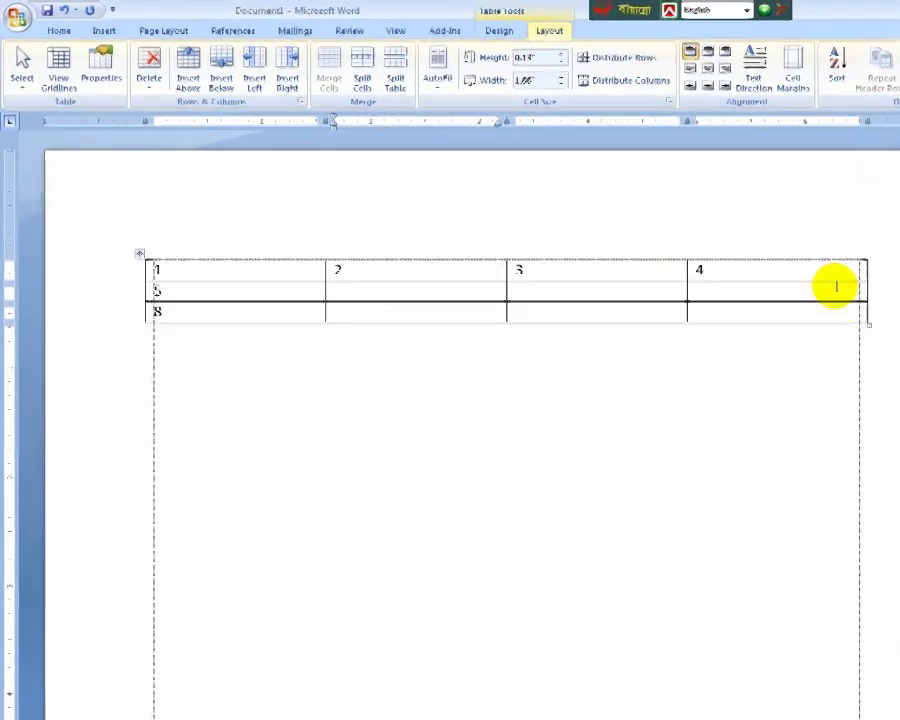
{"action": "left_click", "coordinate": [214, 280]}
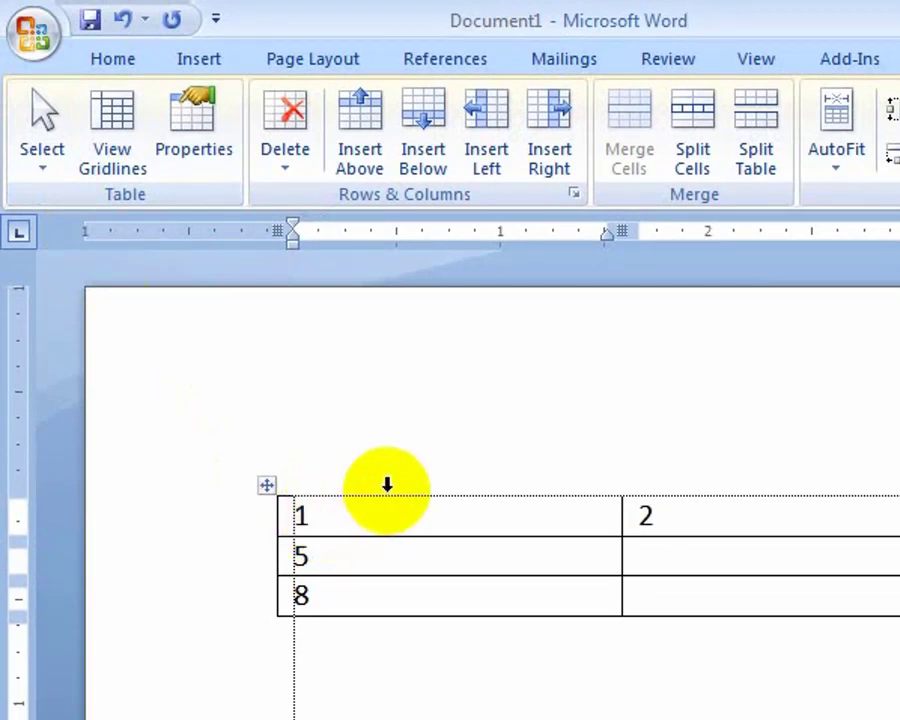
{"action": "left_click", "coordinate": [236, 536]}
{"action": "left_click", "coordinate": [236, 565]}
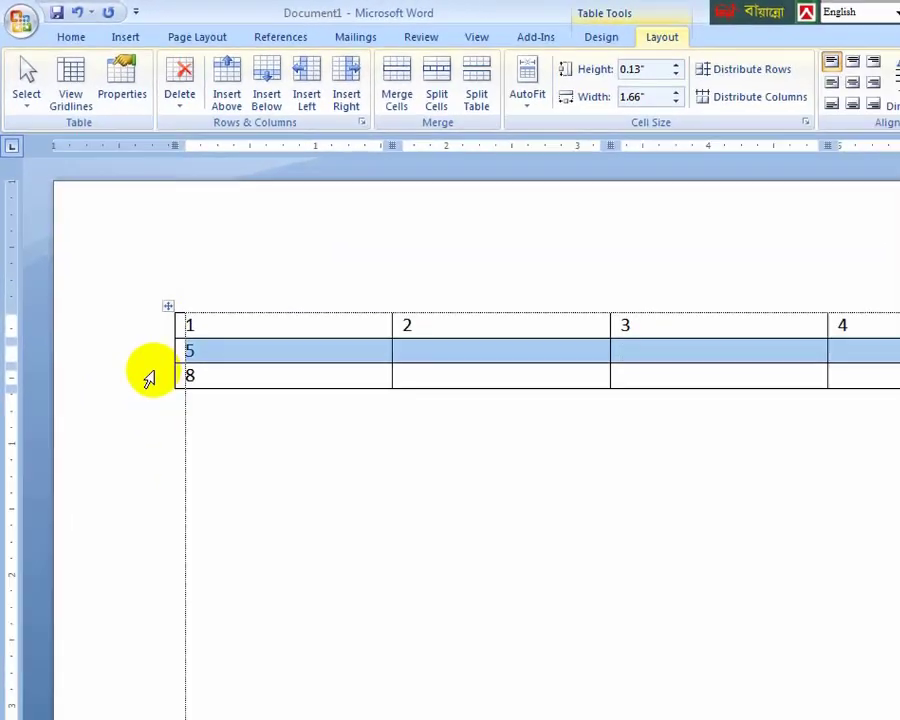
{"action": "left_click", "coordinate": [148, 377]}
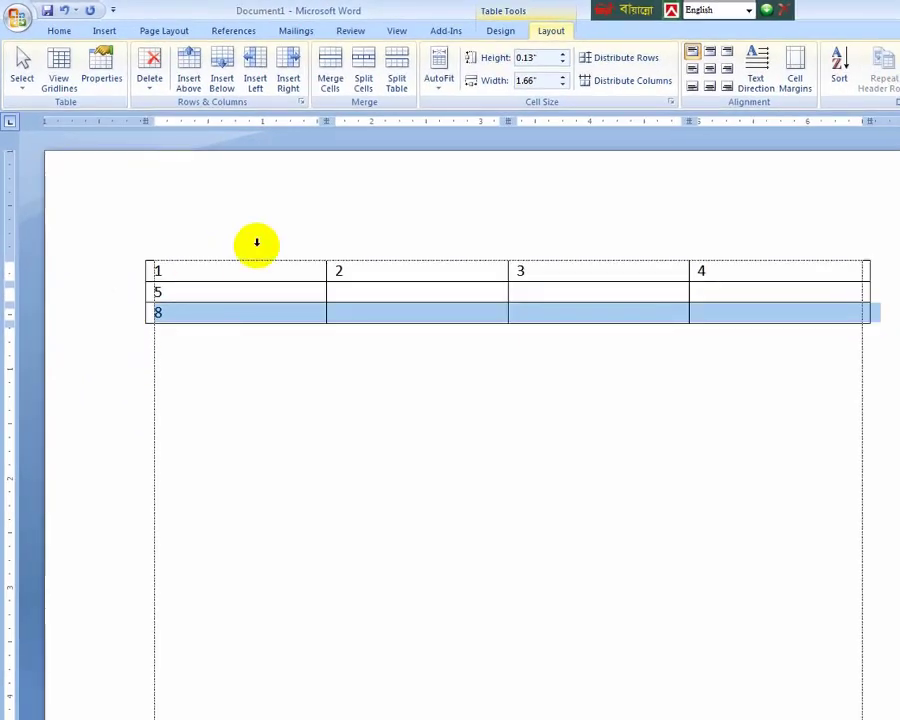
{"action": "left_click", "coordinate": [307, 297]}
{"action": "left_click", "coordinate": [488, 297]}
{"action": "left_click", "coordinate": [651, 241]}
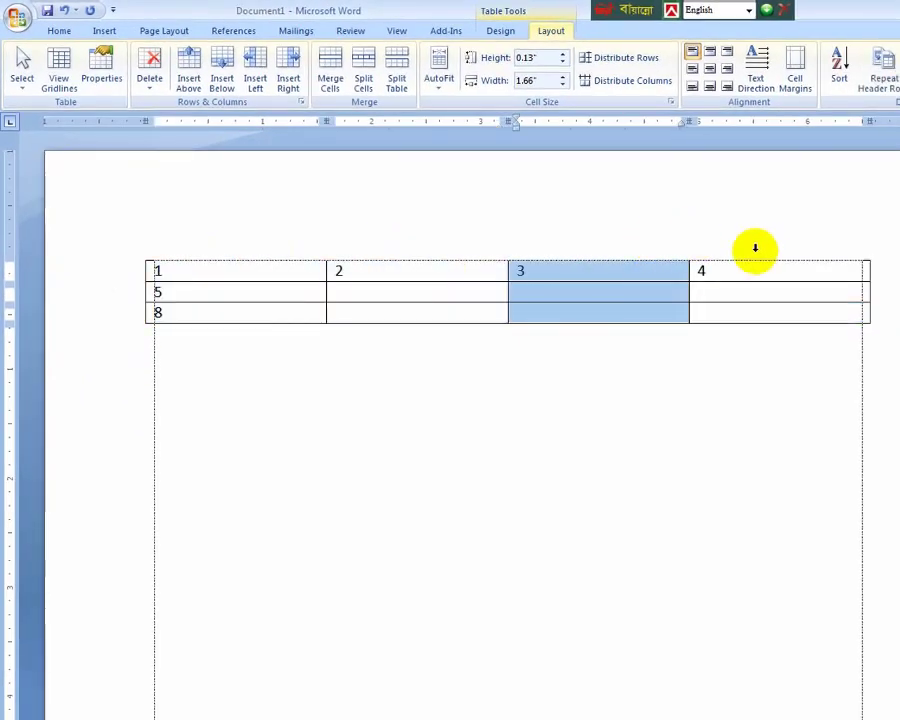
{"action": "left_click", "coordinate": [770, 247]}
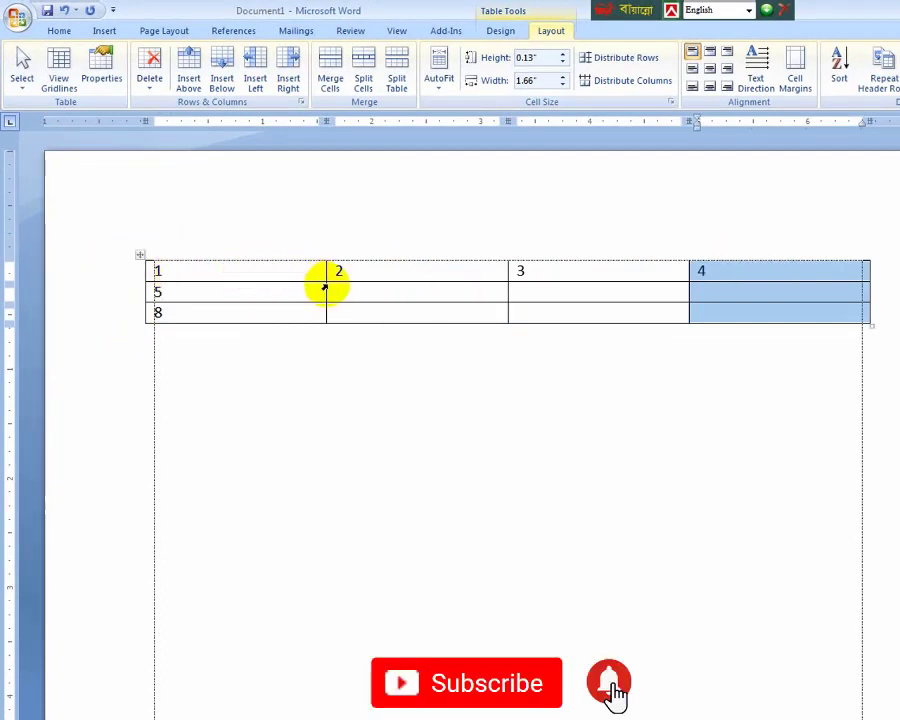
Step: Select the cell containing 2, including via Select > Select Cell, then clear the selection
{"action": "left_click", "coordinate": [357, 270]}
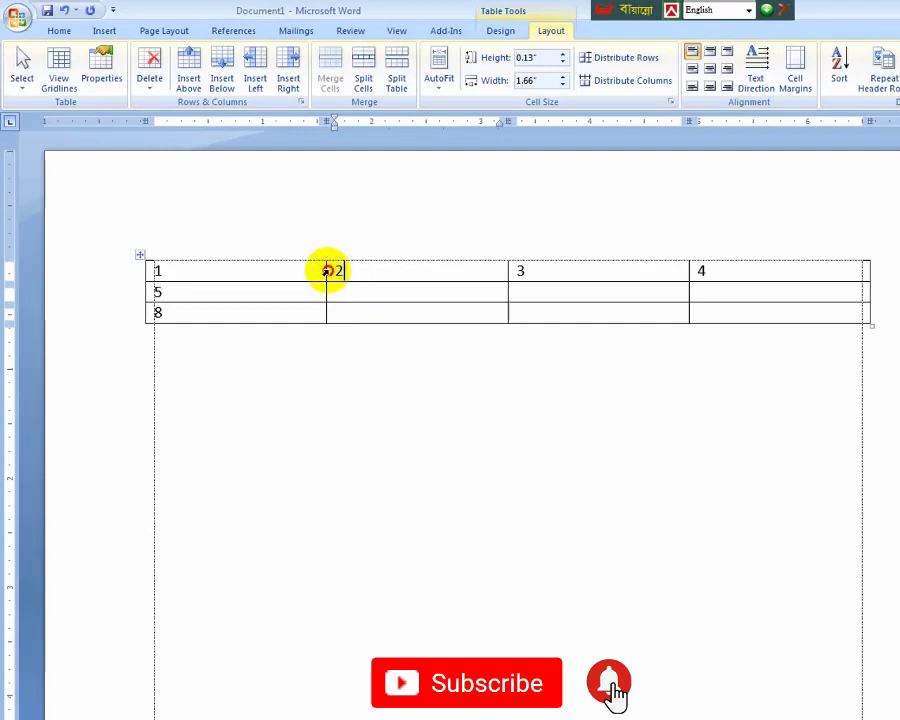
{"action": "left_click", "coordinate": [328, 267]}
{"action": "left_click", "coordinate": [418, 278]}
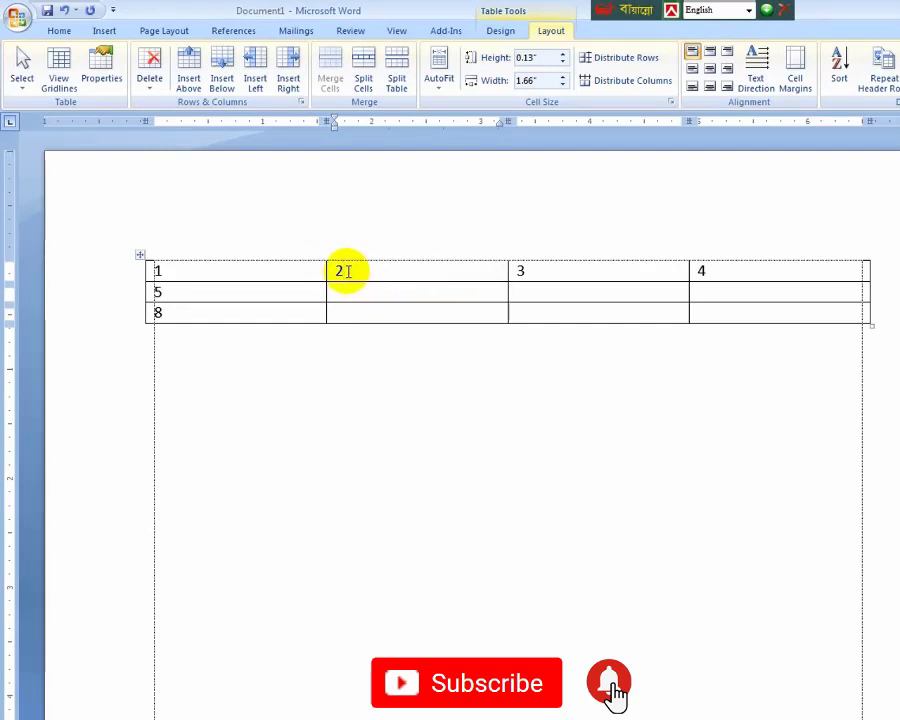
{"action": "left_click", "coordinate": [27, 82]}
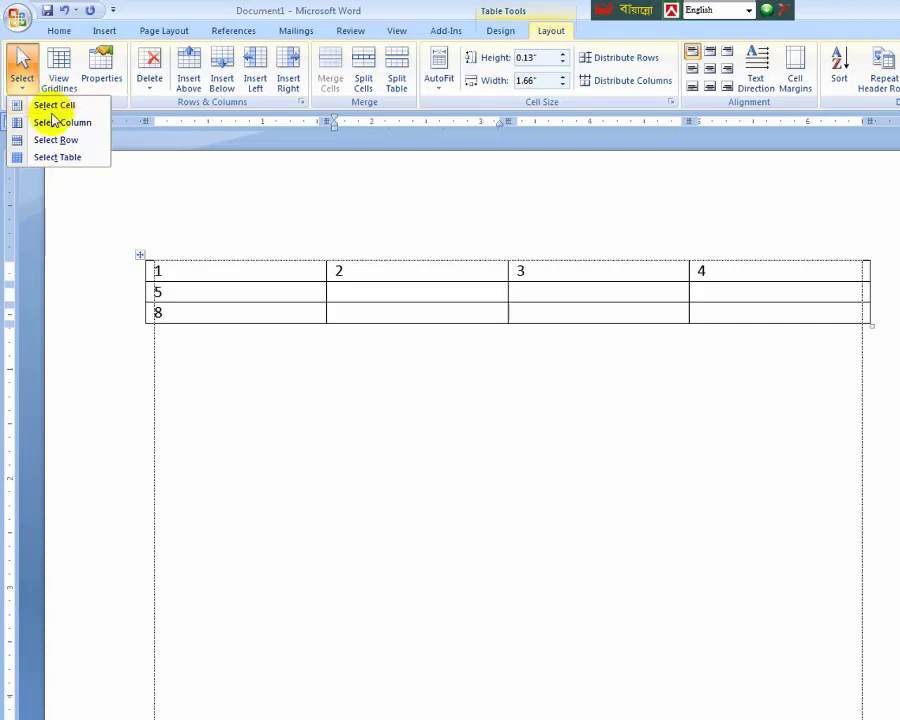
{"action": "left_click", "coordinate": [92, 107]}
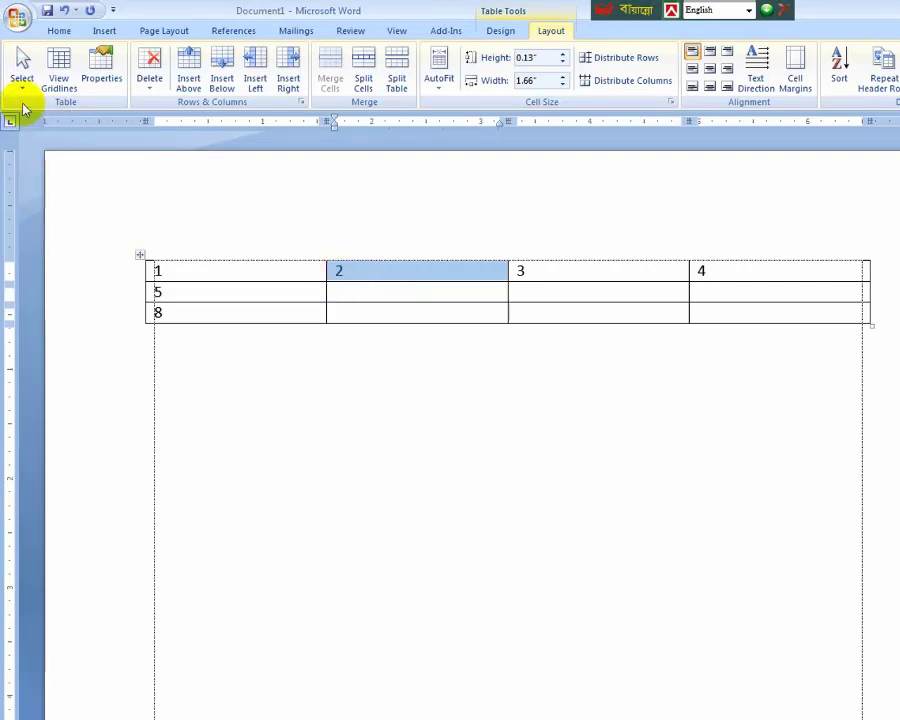
{"action": "left_click", "coordinate": [343, 271]}
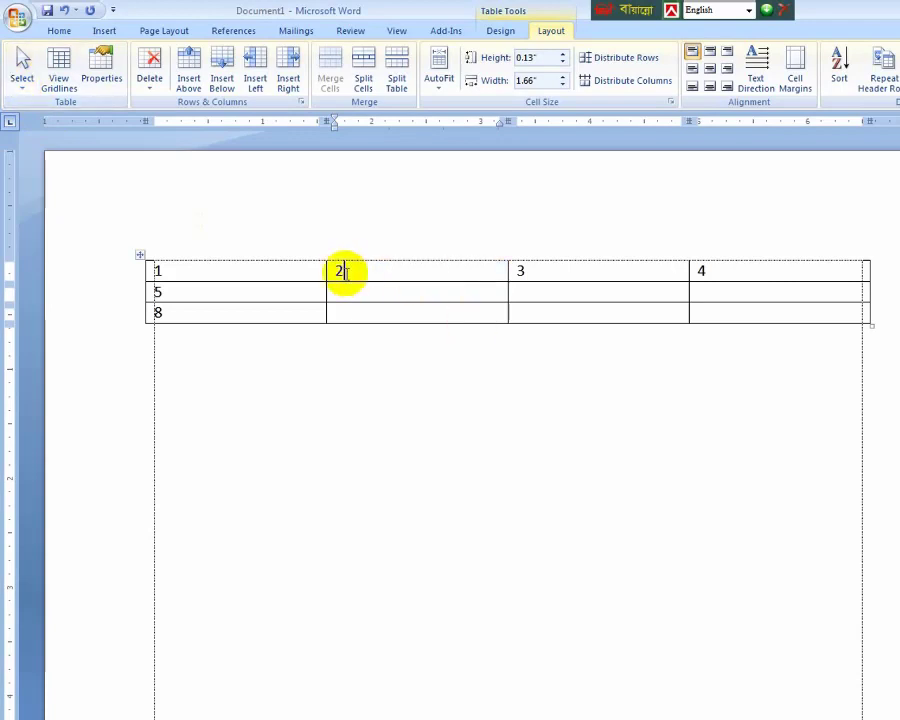
Step: Select the column headed 2 with Select Column, deselect it, and reopen the Select list
{"action": "left_click", "coordinate": [21, 84]}
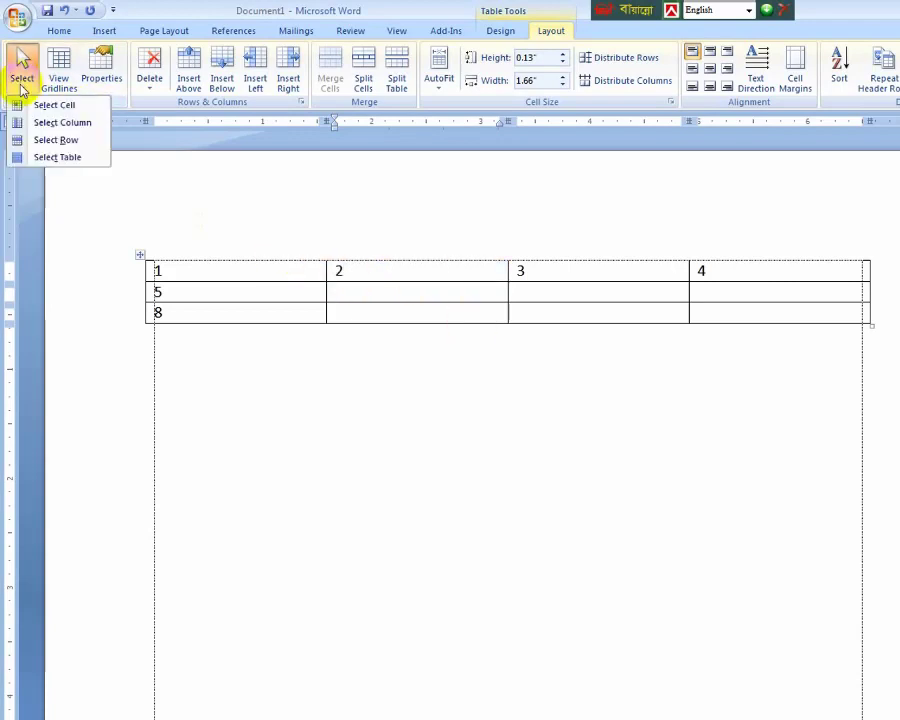
{"action": "left_click", "coordinate": [75, 125]}
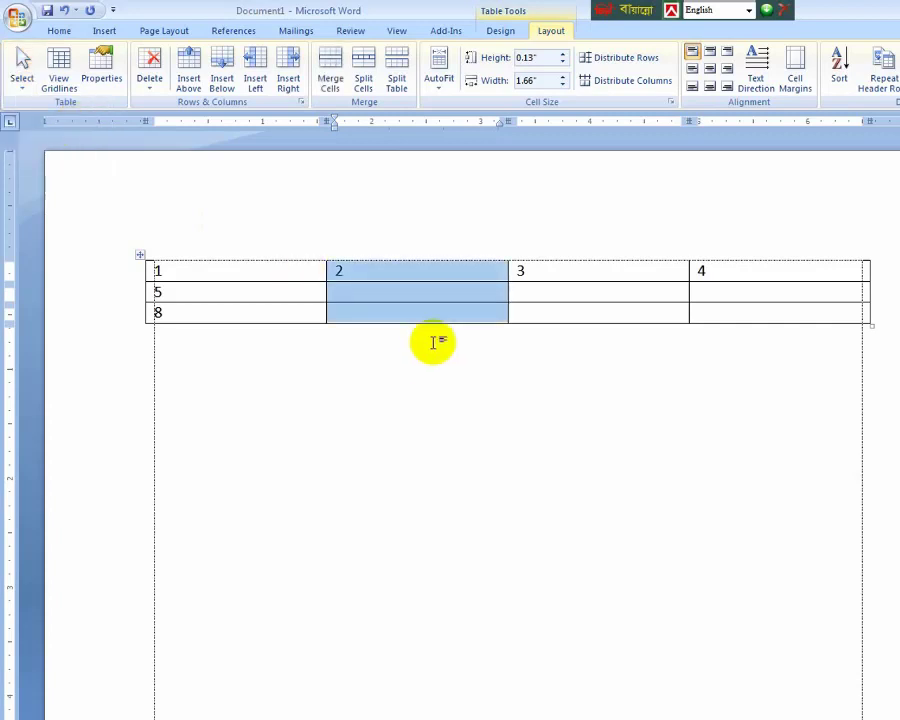
{"action": "left_click", "coordinate": [402, 278]}
{"action": "left_click", "coordinate": [367, 270]}
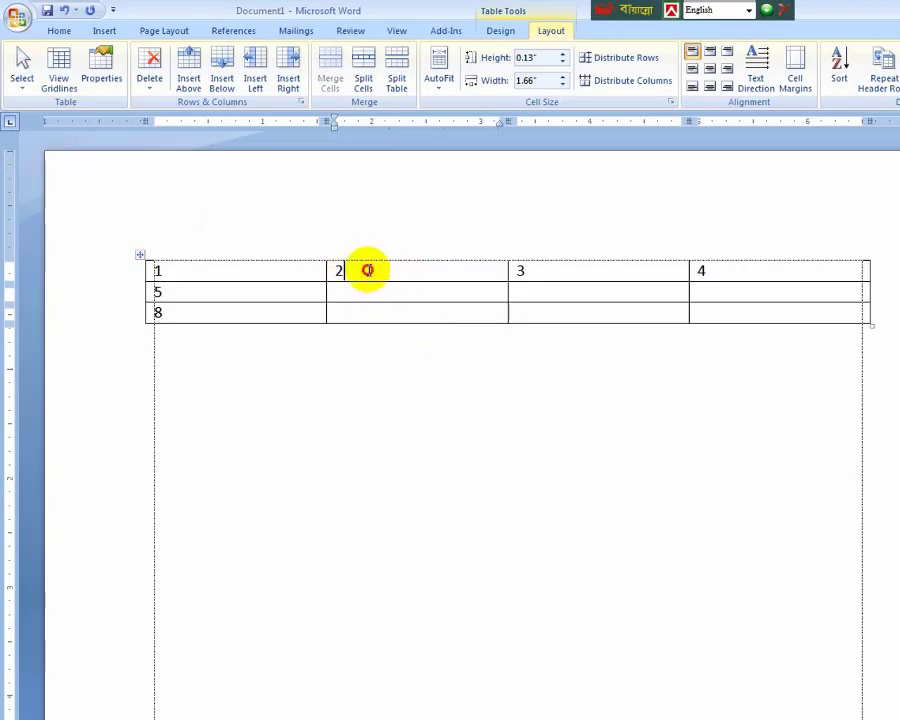
{"action": "left_click", "coordinate": [21, 78]}
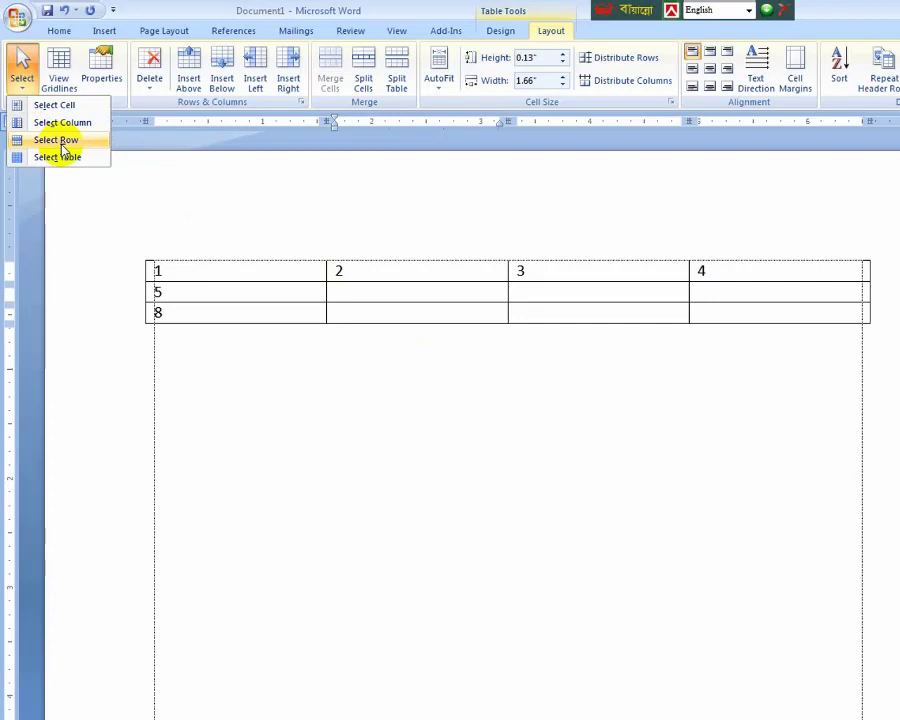
Step: Select the first row, then the entire table, clearing each selection afterwards
{"action": "left_click", "coordinate": [56, 140]}
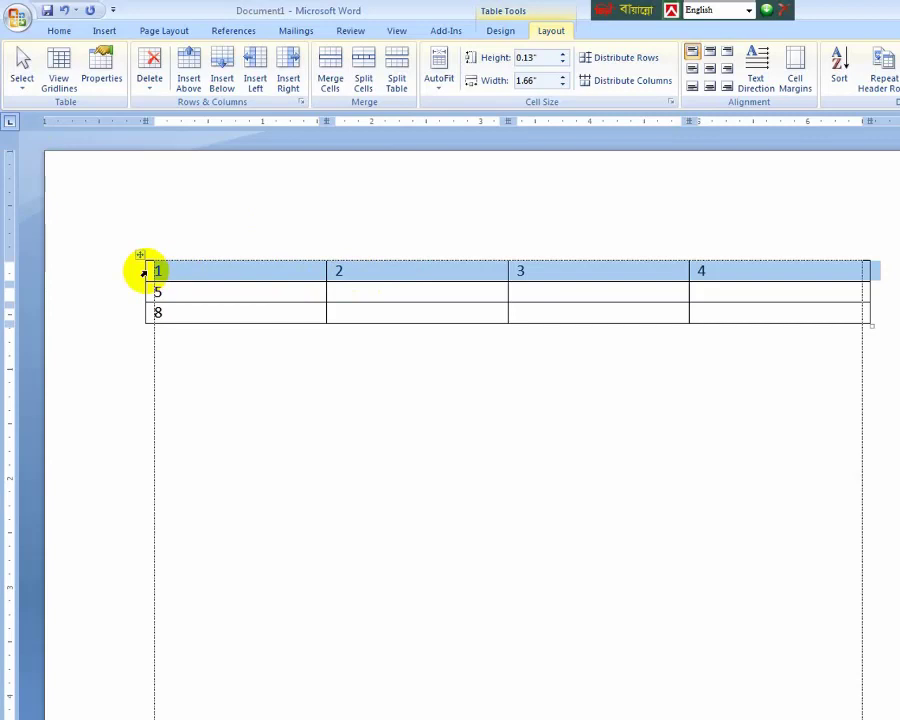
{"action": "left_click", "coordinate": [410, 275]}
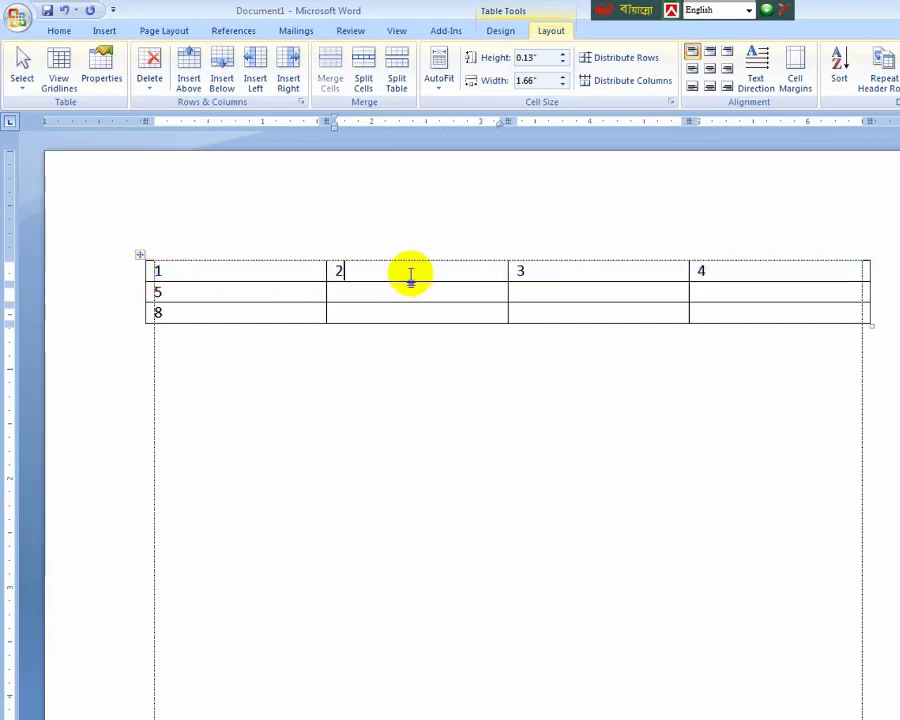
{"action": "left_click", "coordinate": [22, 90]}
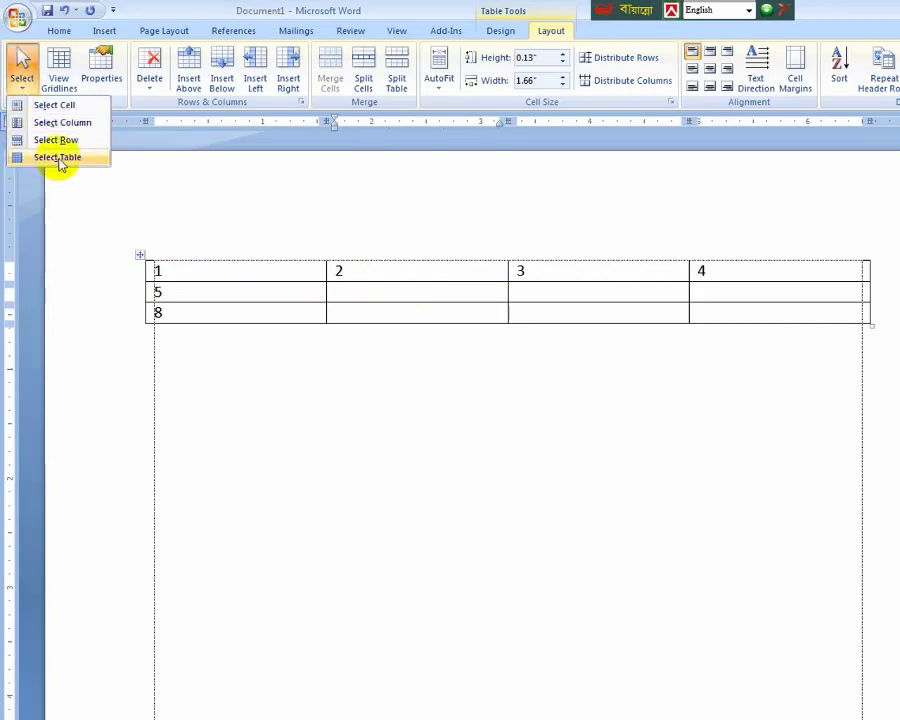
{"action": "left_click", "coordinate": [56, 158]}
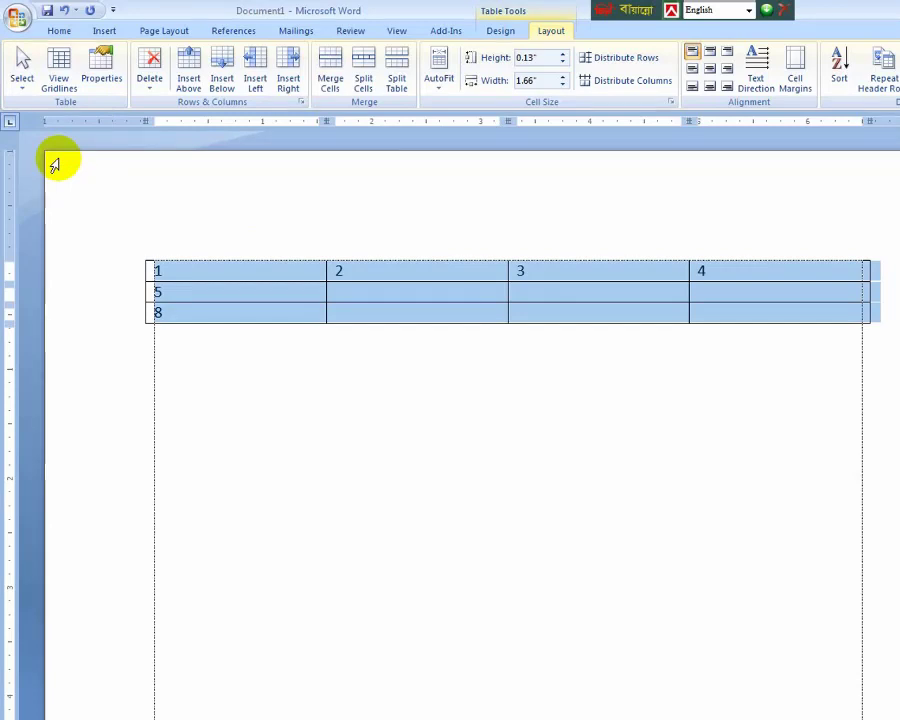
{"action": "left_click", "coordinate": [404, 268]}
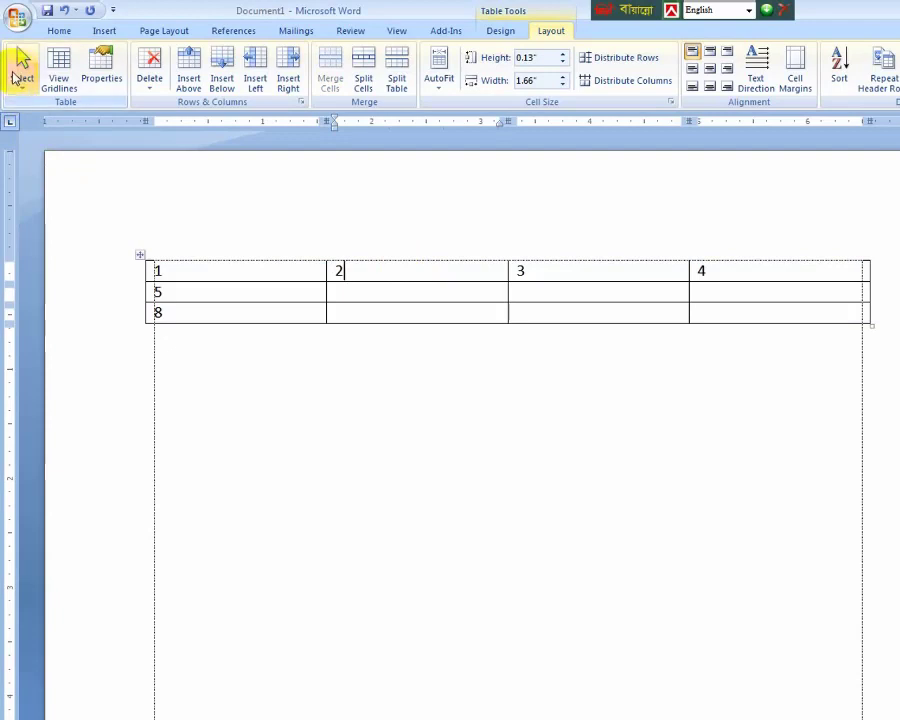
Step: Show table gridlines and drag the table down and to the right
{"action": "left_click", "coordinate": [58, 94]}
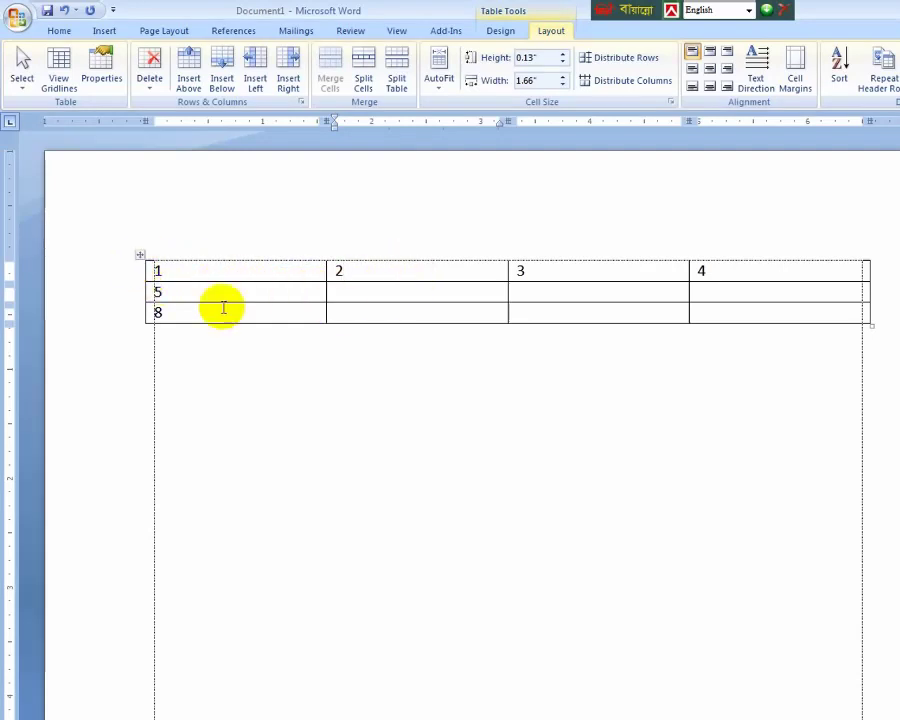
{"action": "left_click_drag", "start_coordinate": [139, 255], "coordinate": [224, 292]}
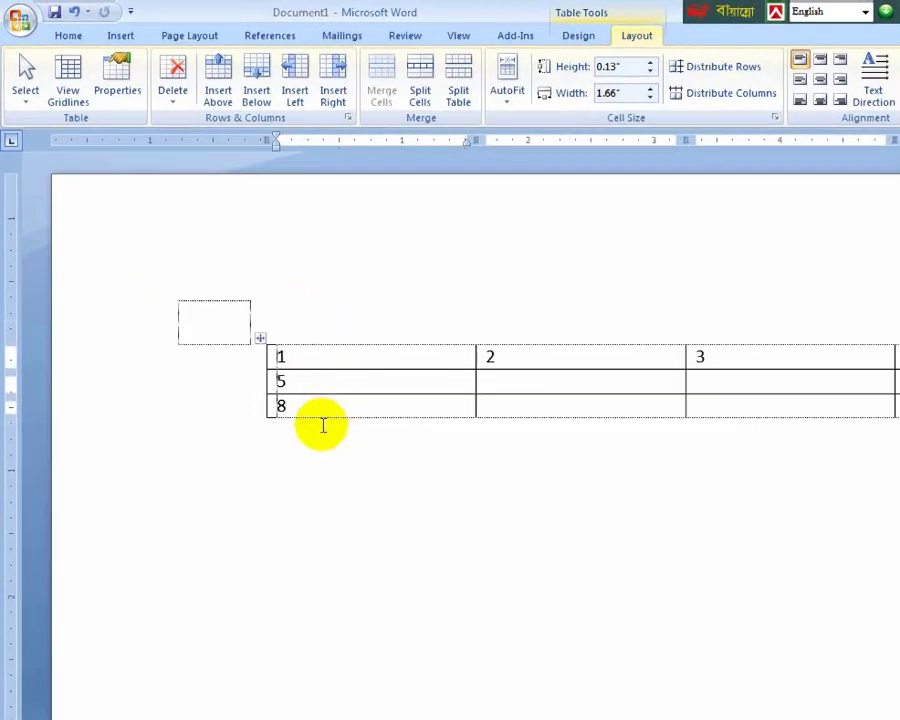
Step: From the cell under 2, set Table Properties text wrapping to None
{"action": "left_click", "coordinate": [490, 312]}
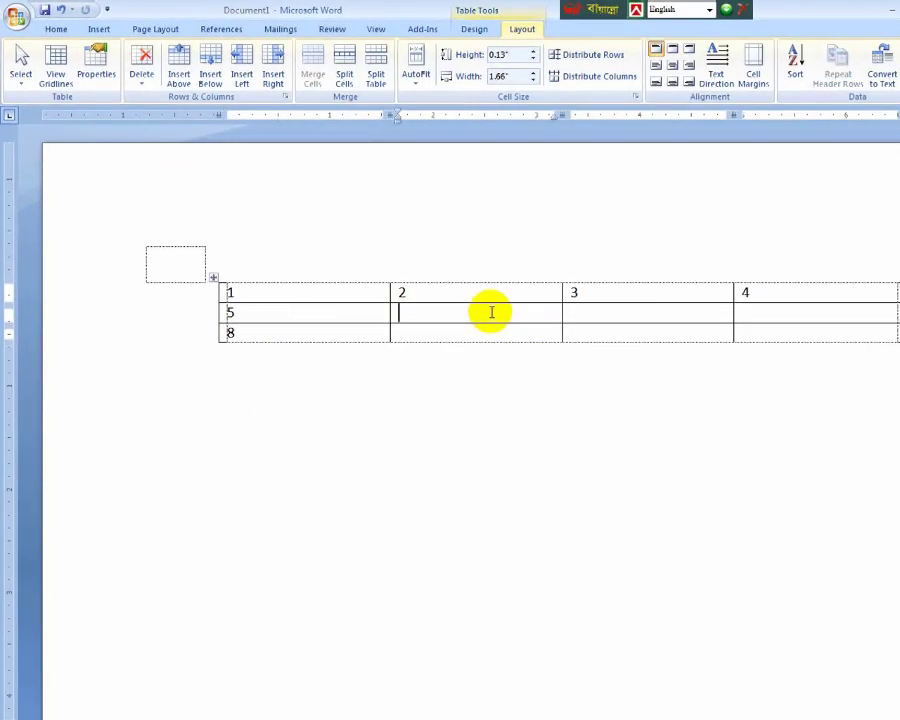
{"action": "left_click", "coordinate": [460, 312]}
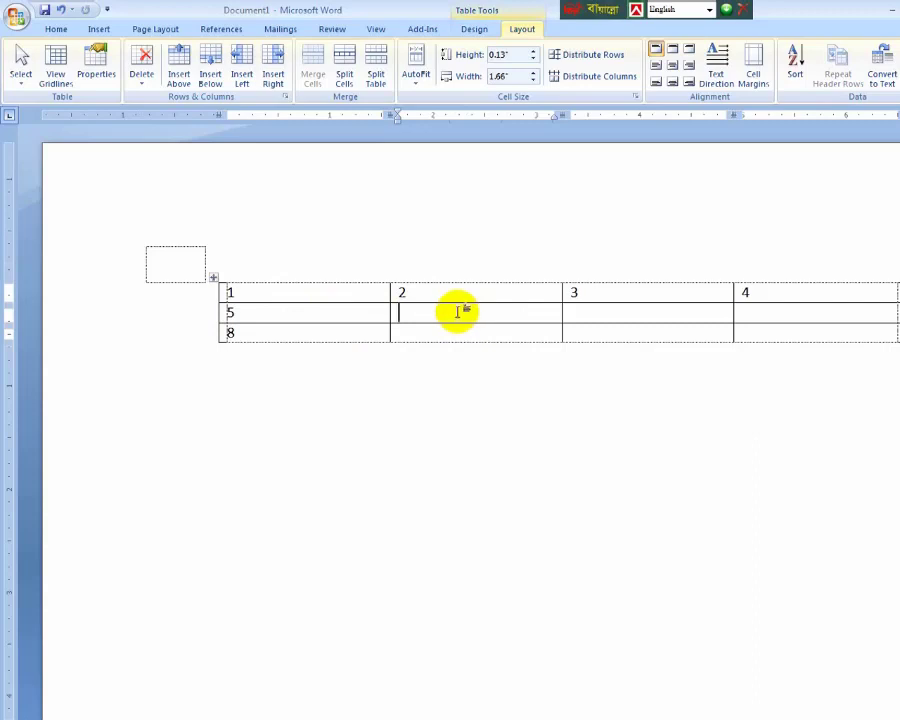
{"action": "left_click", "coordinate": [97, 80]}
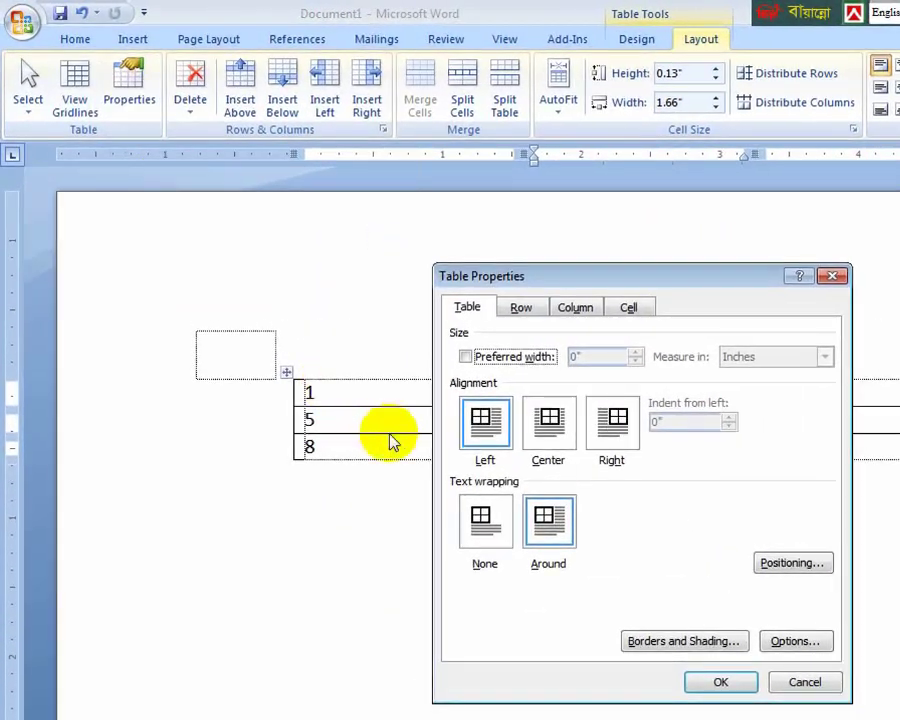
{"action": "left_click_drag", "start_coordinate": [538, 281], "coordinate": [452, 268]}
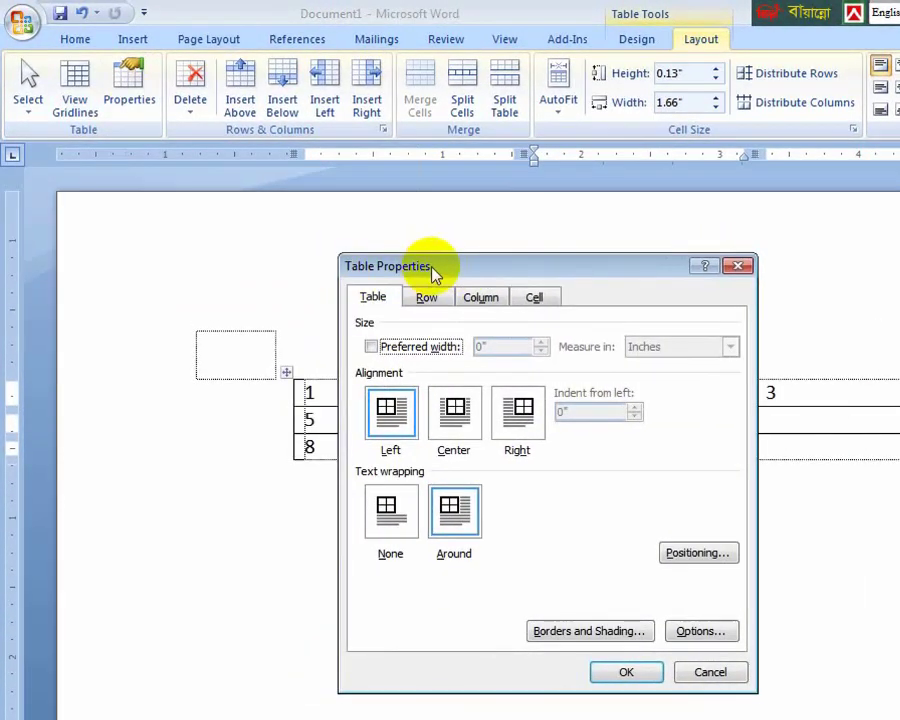
{"action": "left_click_drag", "start_coordinate": [432, 268], "coordinate": [528, 295]}
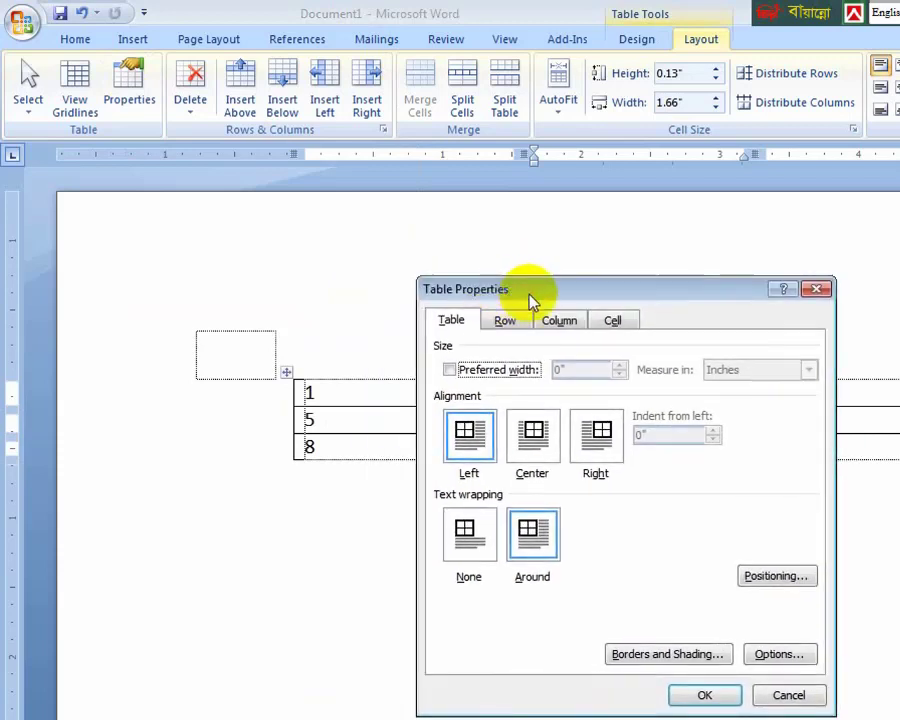
{"action": "left_click", "coordinate": [487, 530]}
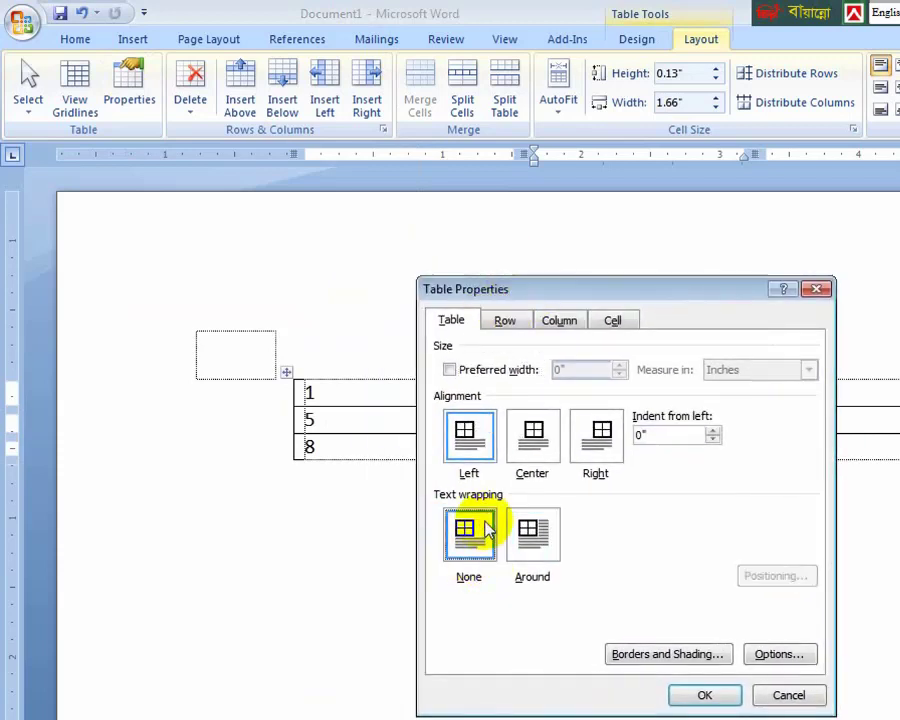
{"action": "left_click", "coordinate": [728, 700]}
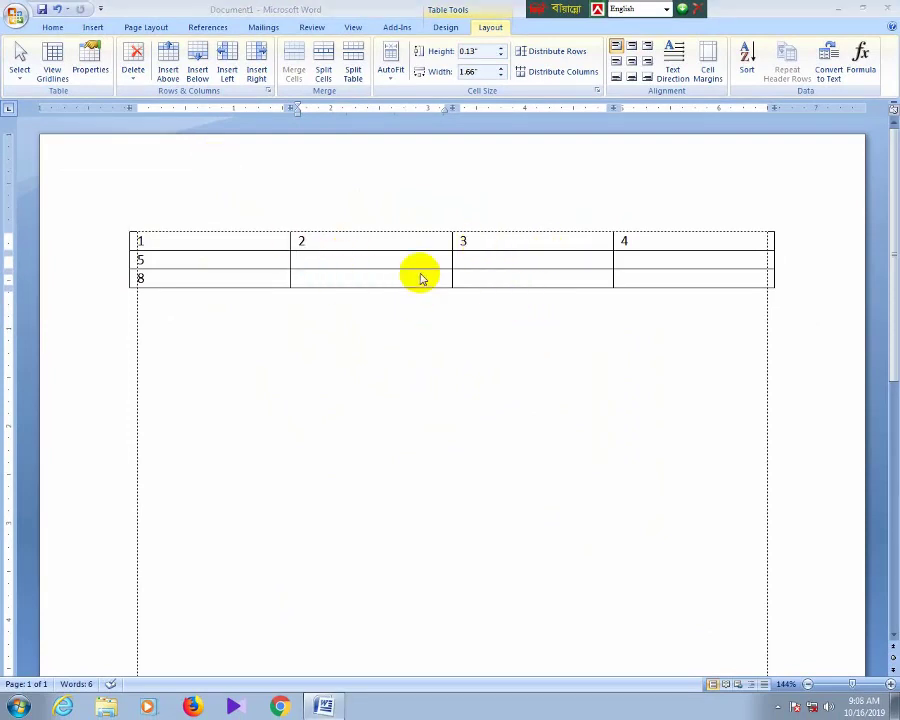
Step: Delete the empty second-row cell with Delete Cells, choosing 'Shift cells left'
{"action": "key", "text": "alt+Tab"}
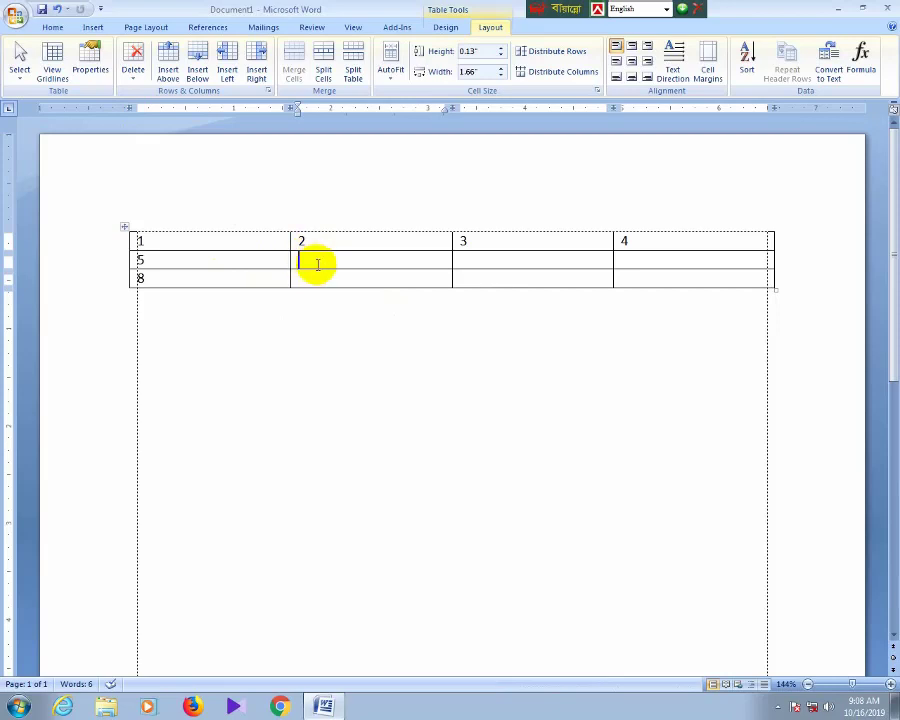
{"action": "left_click", "coordinate": [132, 75]}
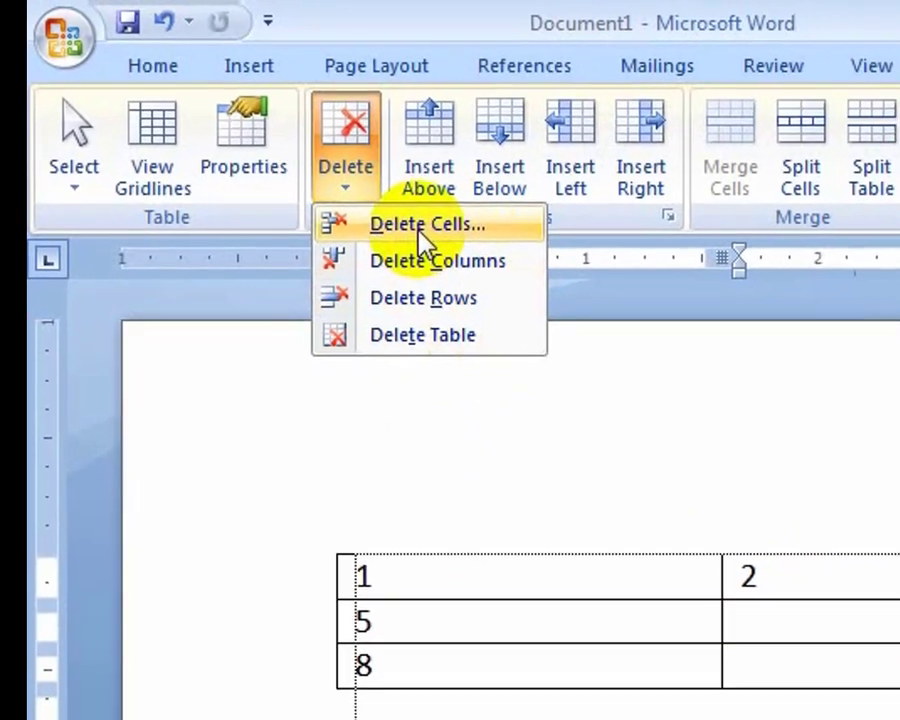
{"action": "left_click", "coordinate": [445, 238]}
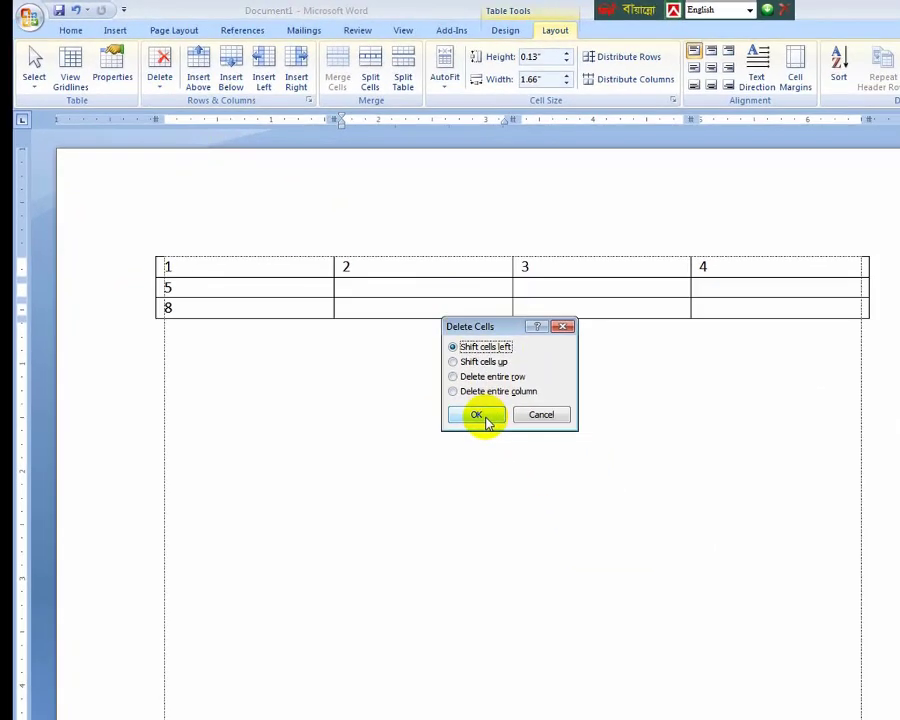
{"action": "left_click", "coordinate": [486, 417]}
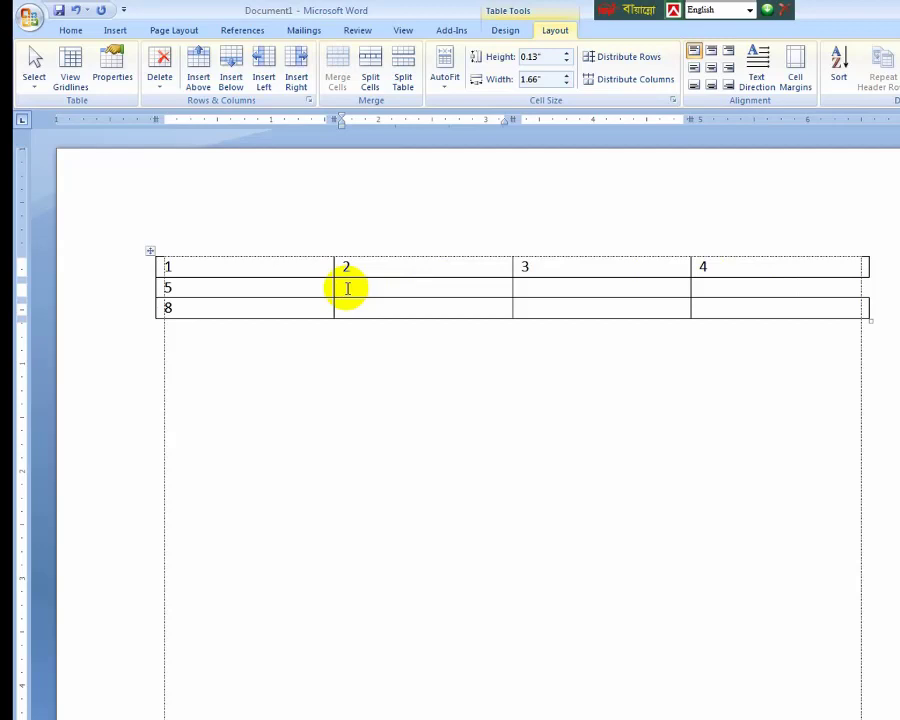
Step: Delete column 2 with Delete Columns, leaving columns 1, 3 and 4
{"action": "left_click", "coordinate": [161, 78]}
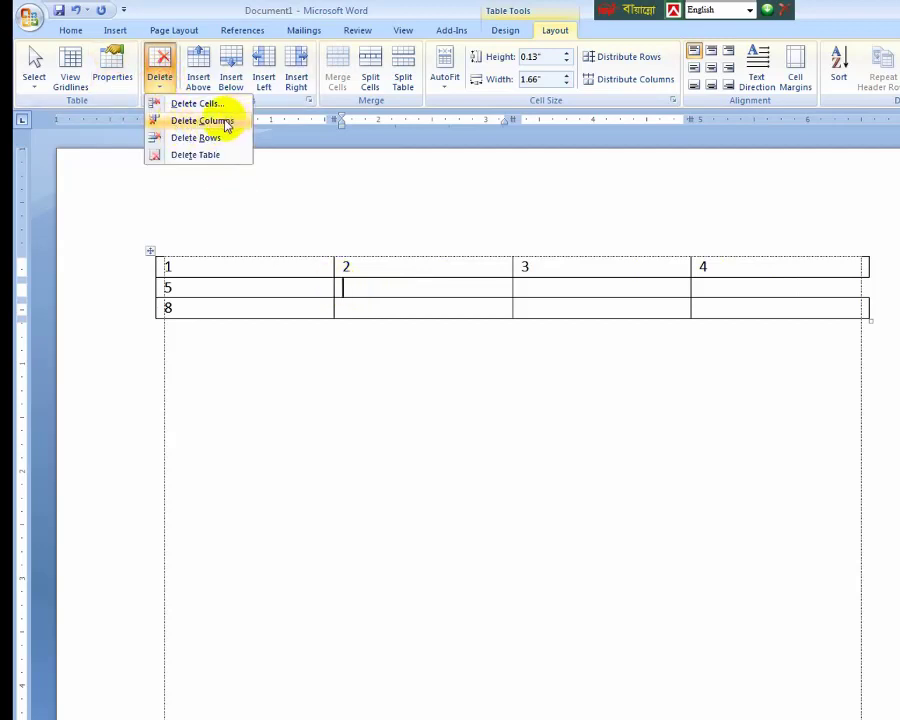
{"action": "left_click", "coordinate": [386, 274]}
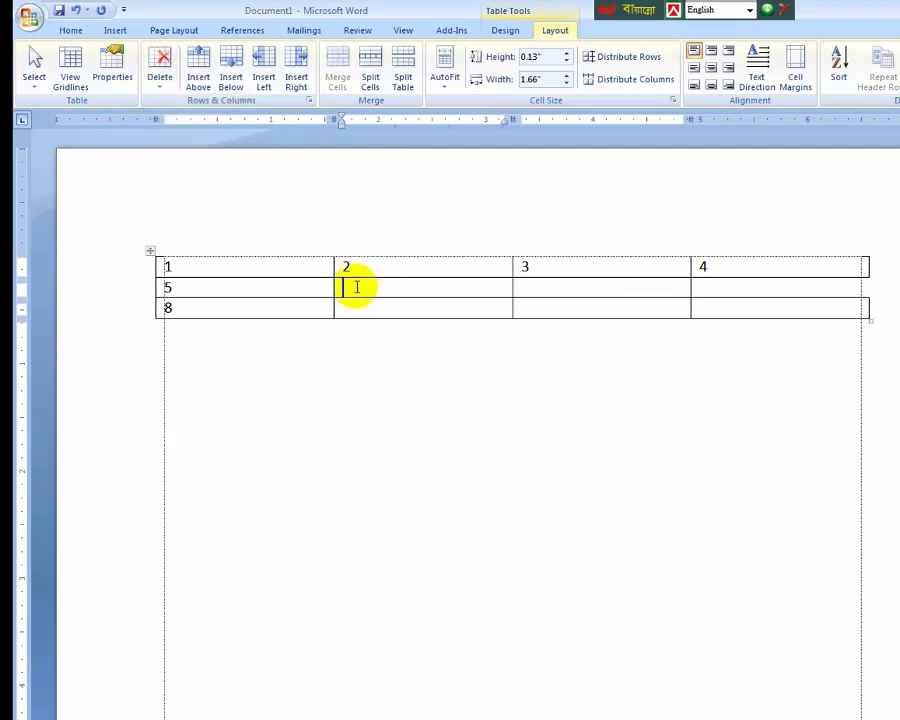
{"action": "left_click", "coordinate": [158, 84]}
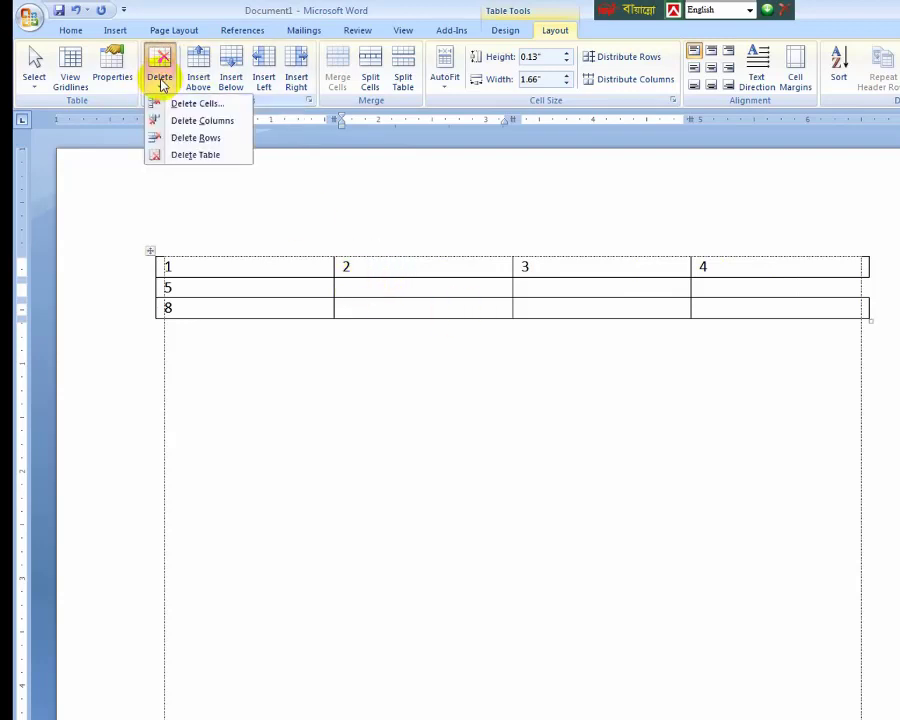
{"action": "left_click", "coordinate": [221, 124]}
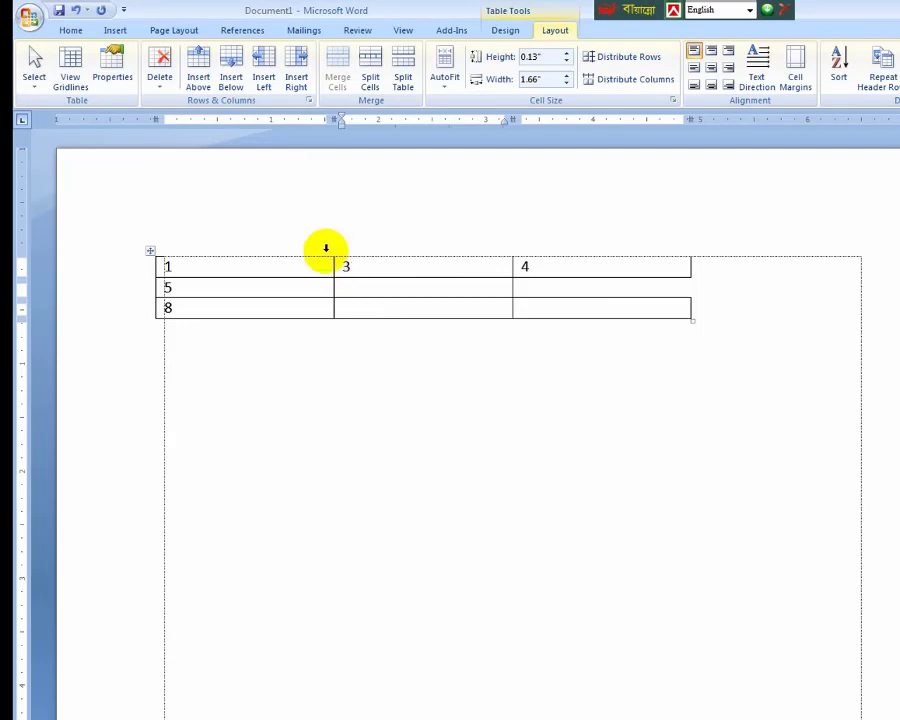
Step: Put the caret in the top row (1, 3, 4) and remove it with Delete Rows
{"action": "left_click", "coordinate": [161, 82]}
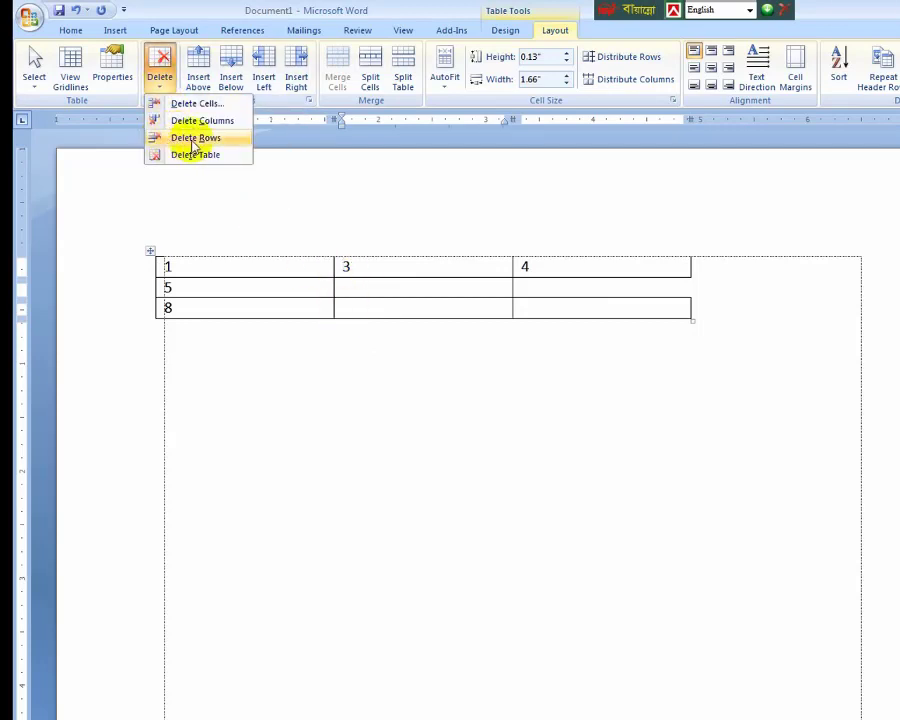
{"action": "left_click", "coordinate": [456, 284]}
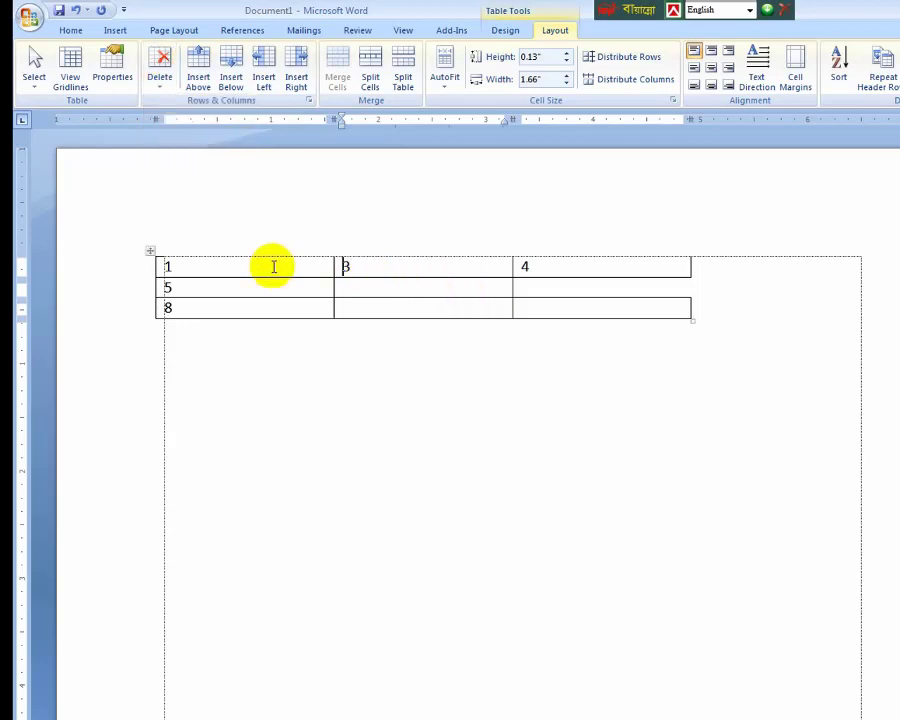
{"action": "left_click", "coordinate": [169, 266]}
{"action": "left_click", "coordinate": [145, 273]}
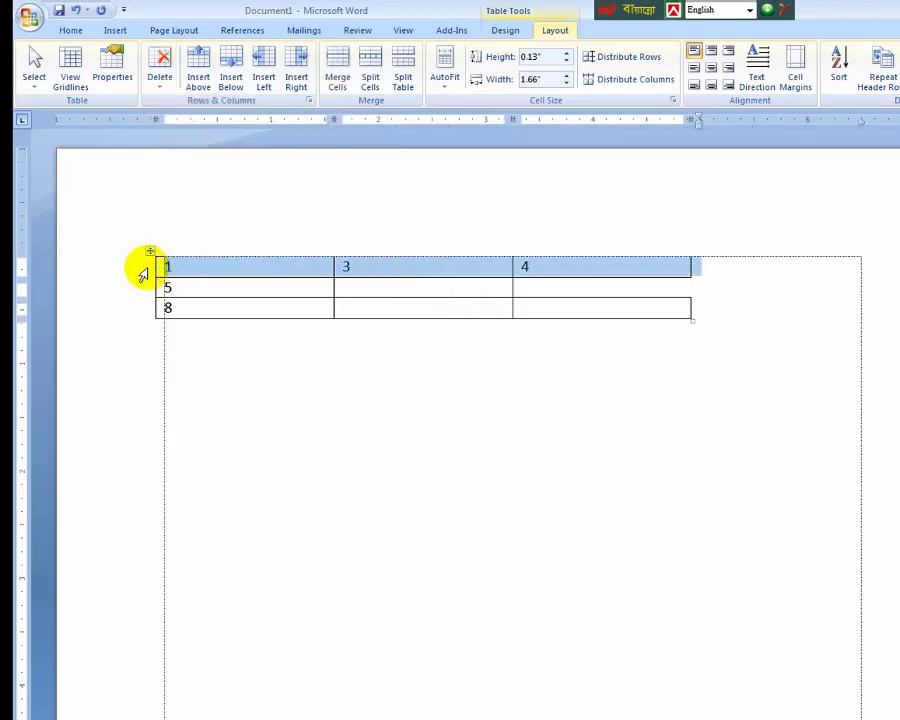
{"action": "left_click", "coordinate": [379, 266]}
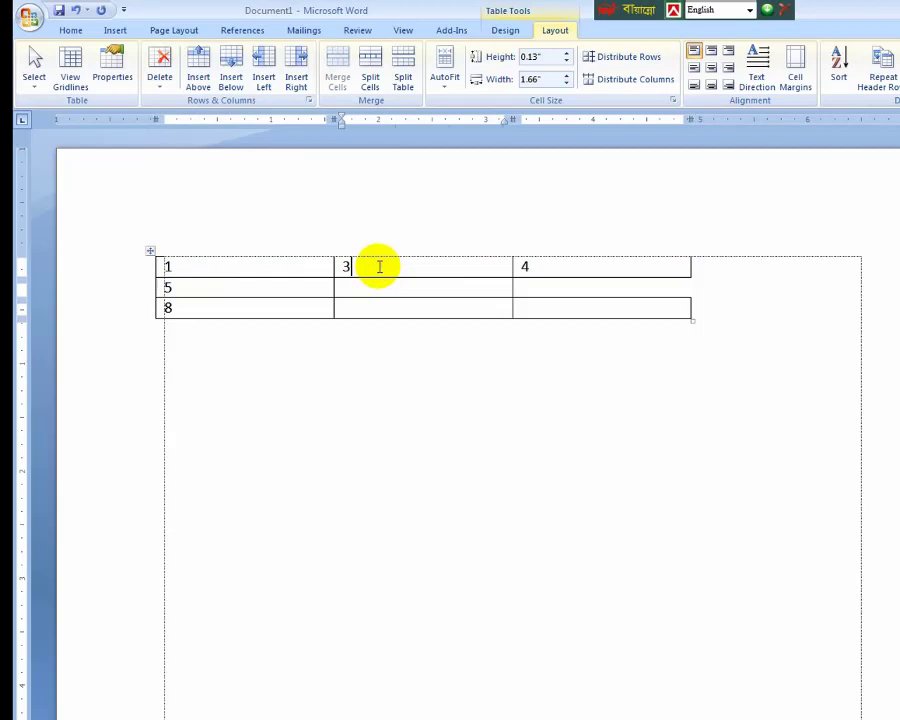
{"action": "left_click", "coordinate": [157, 271]}
{"action": "left_click", "coordinate": [362, 265]}
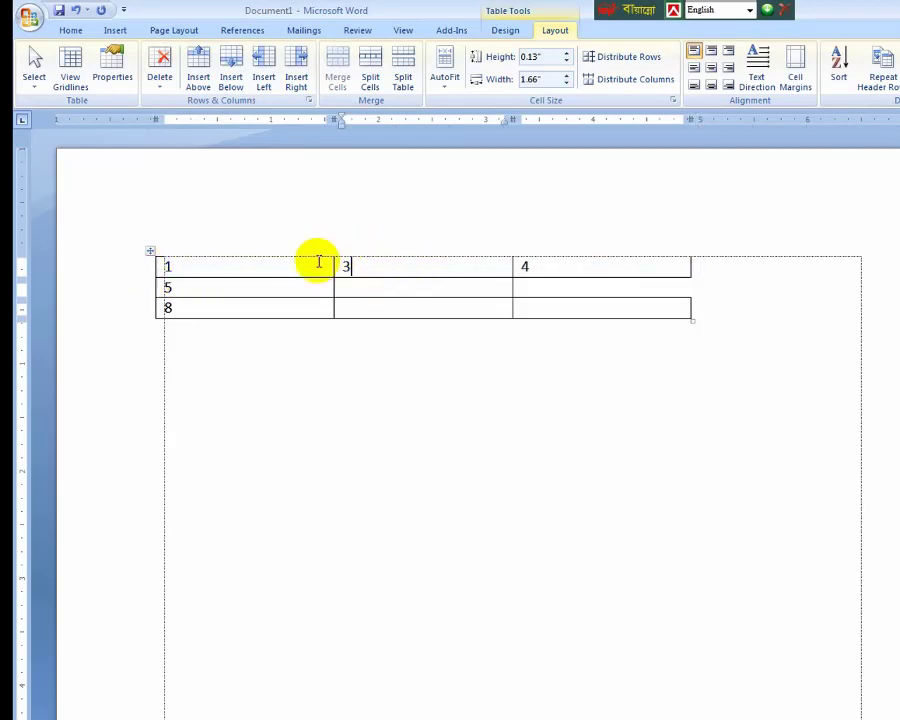
{"action": "left_click", "coordinate": [167, 83]}
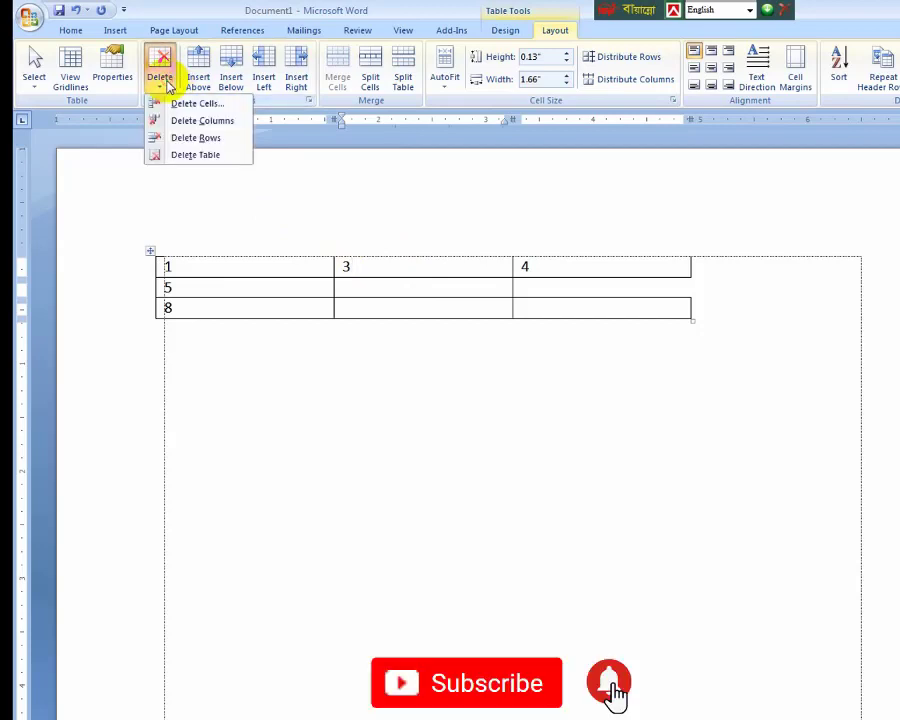
{"action": "left_click", "coordinate": [179, 142]}
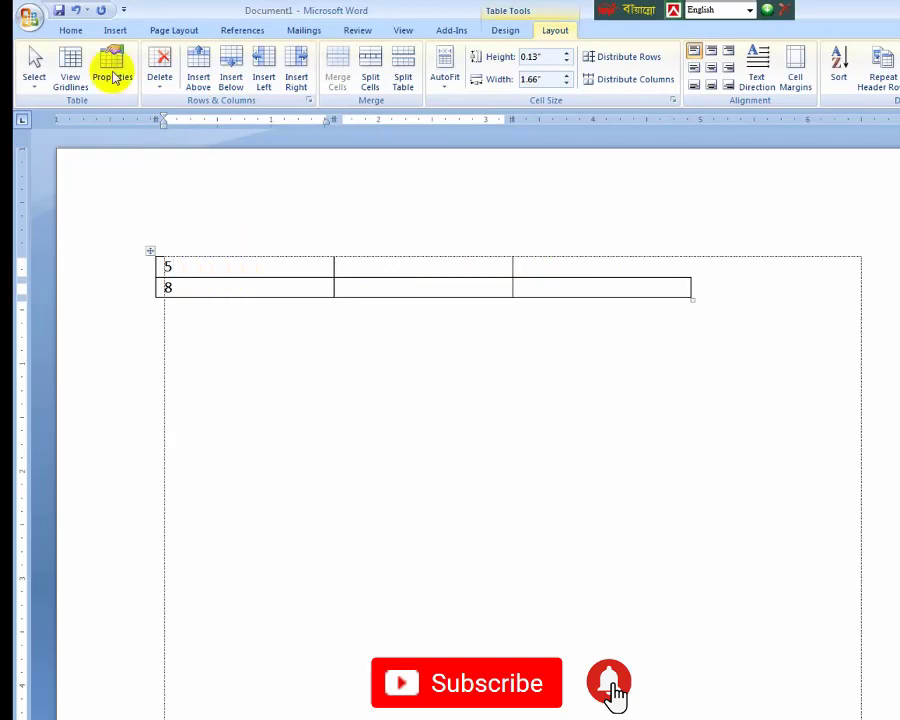
Step: Delete the entire table with Delete Table, then undo to restore it
{"action": "left_click", "coordinate": [165, 93]}
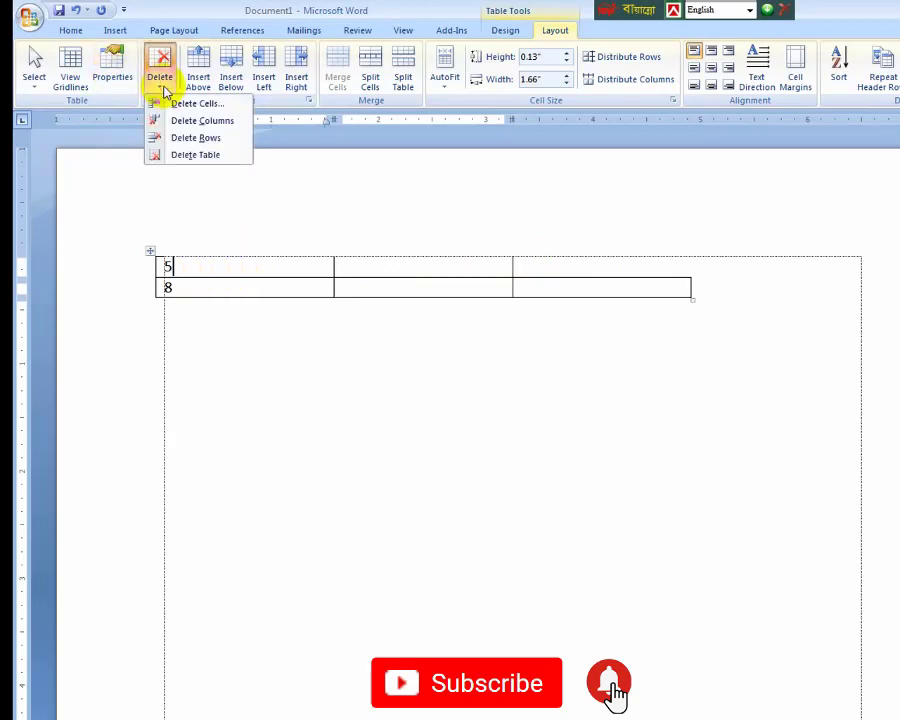
{"action": "left_click", "coordinate": [177, 155]}
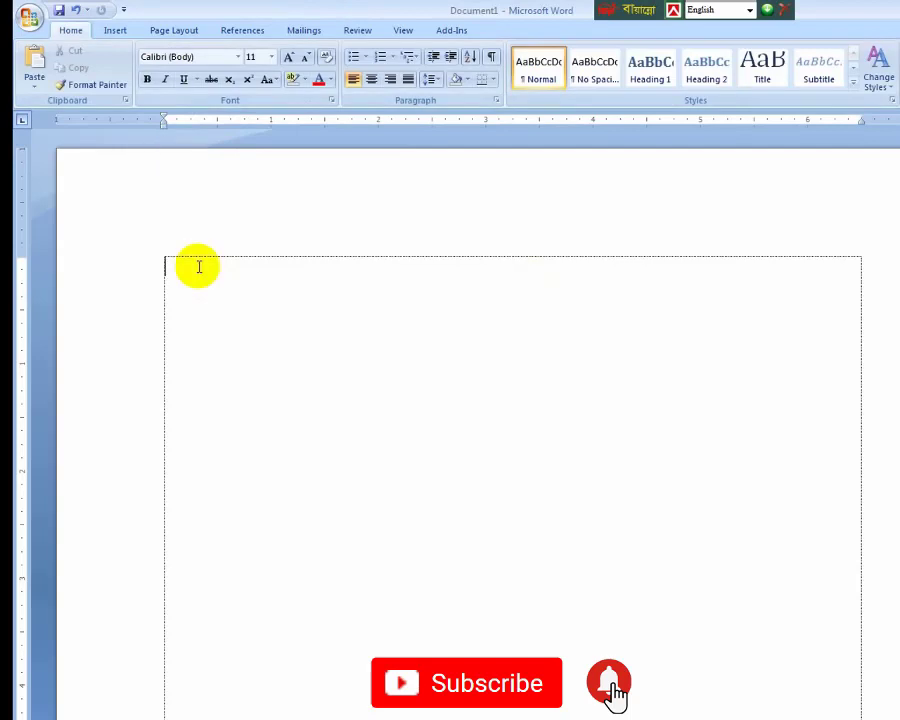
{"action": "left_click", "coordinate": [73, 12]}
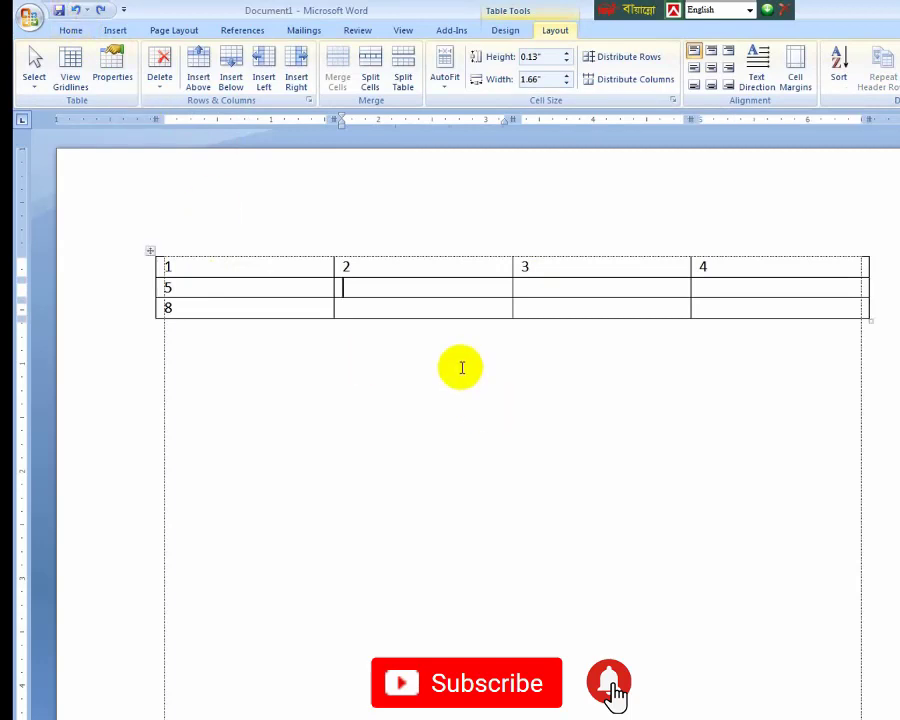
{"action": "left_click", "coordinate": [162, 78]}
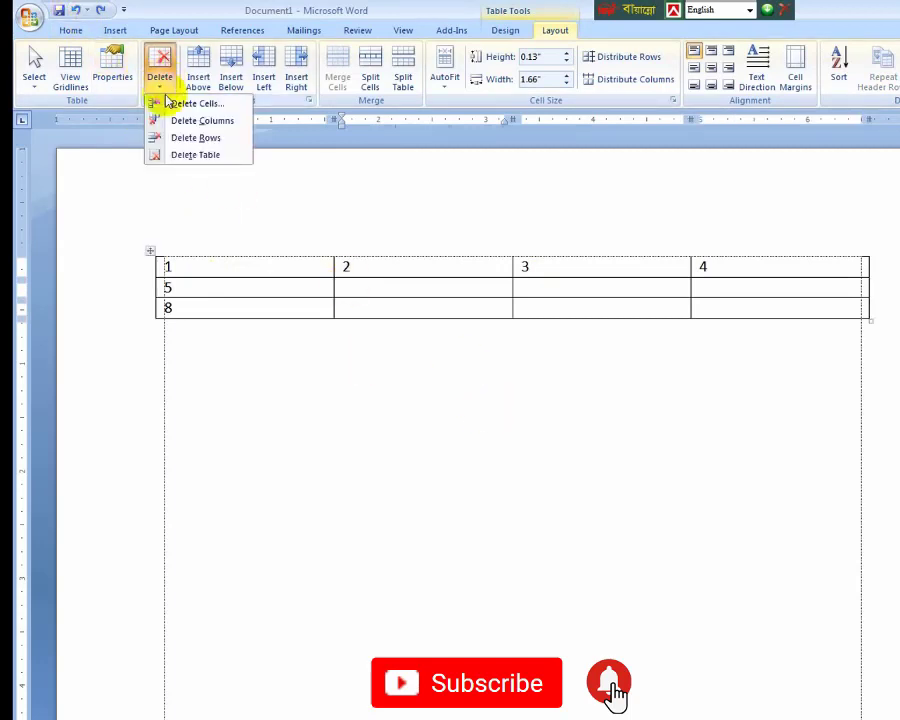
{"action": "left_click", "coordinate": [400, 285]}
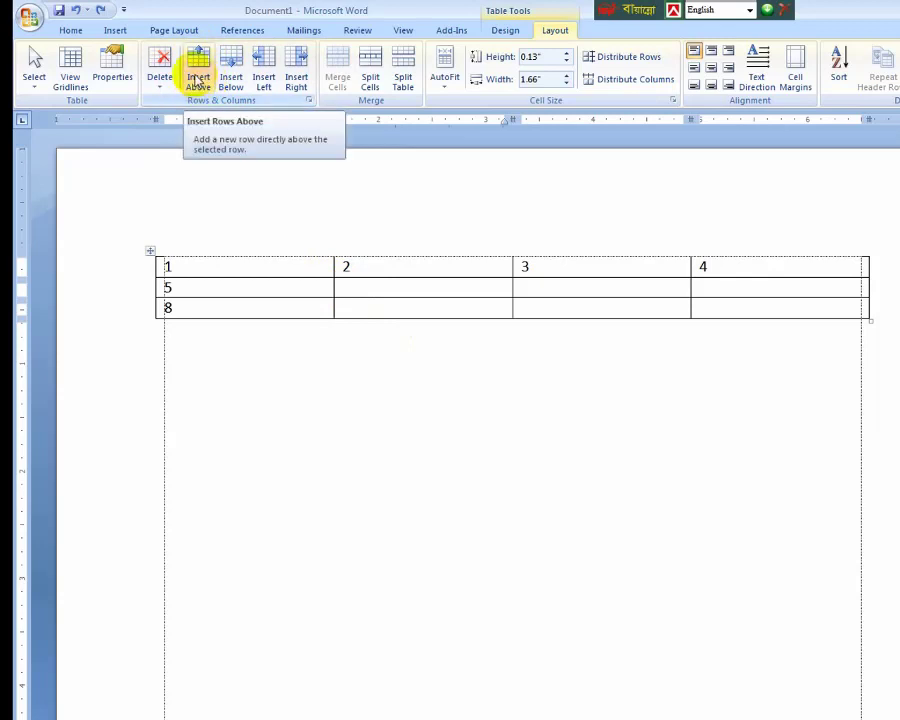
Step: Insert empty rows above row 5 and above row 4 for the numbers 4 and 3
{"action": "left_click", "coordinate": [198, 82]}
{"action": "left_click", "coordinate": [360, 293]}
{"action": "type", "text": "4"}
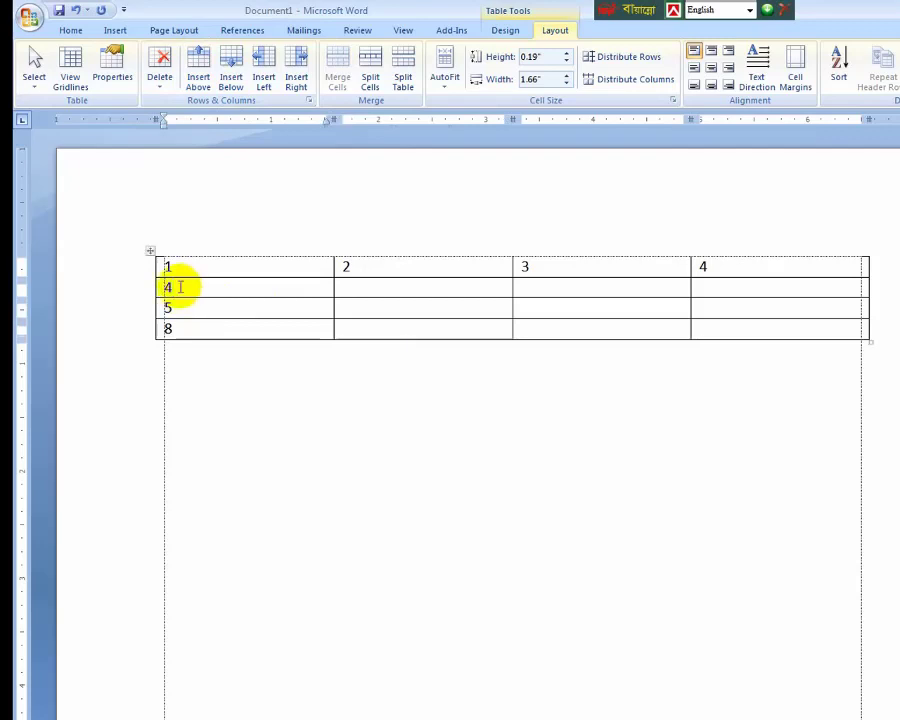
{"action": "left_click", "coordinate": [172, 287]}
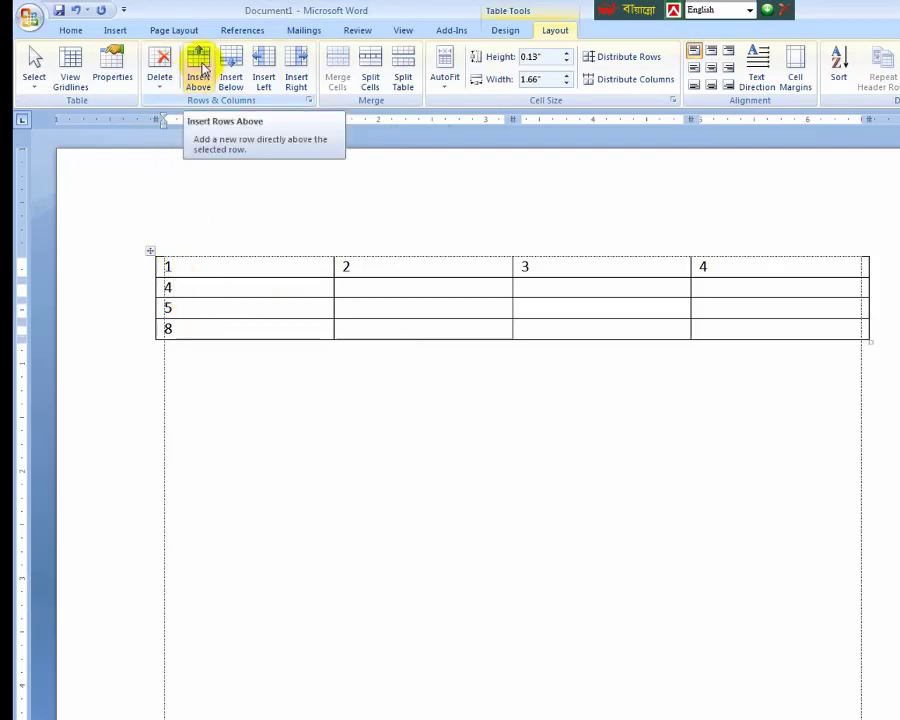
{"action": "left_click", "coordinate": [203, 70]}
{"action": "left_click", "coordinate": [173, 294]}
{"action": "type", "text": "3"}
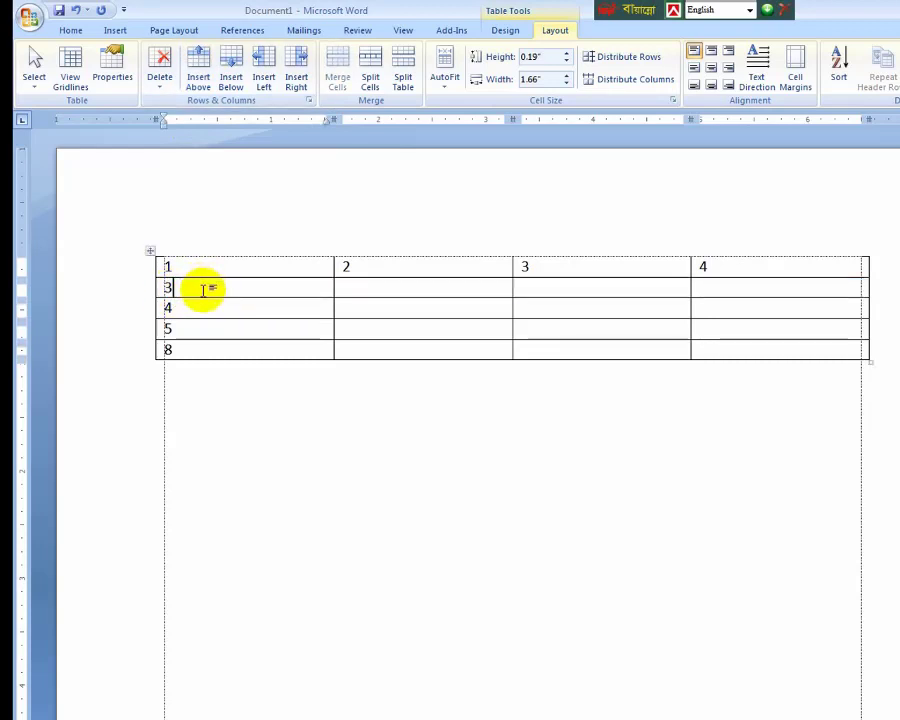
{"action": "left_click", "coordinate": [203, 290]}
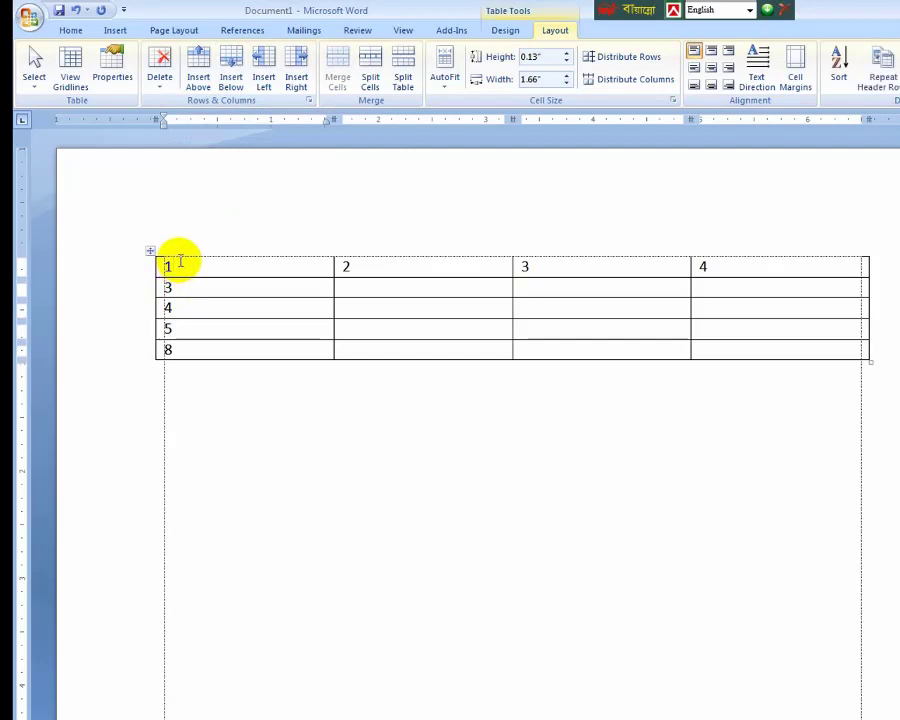
{"action": "left_click", "coordinate": [171, 287]}
Step: Add an empty row below row 1 for the number 2
{"action": "left_click", "coordinate": [170, 266]}
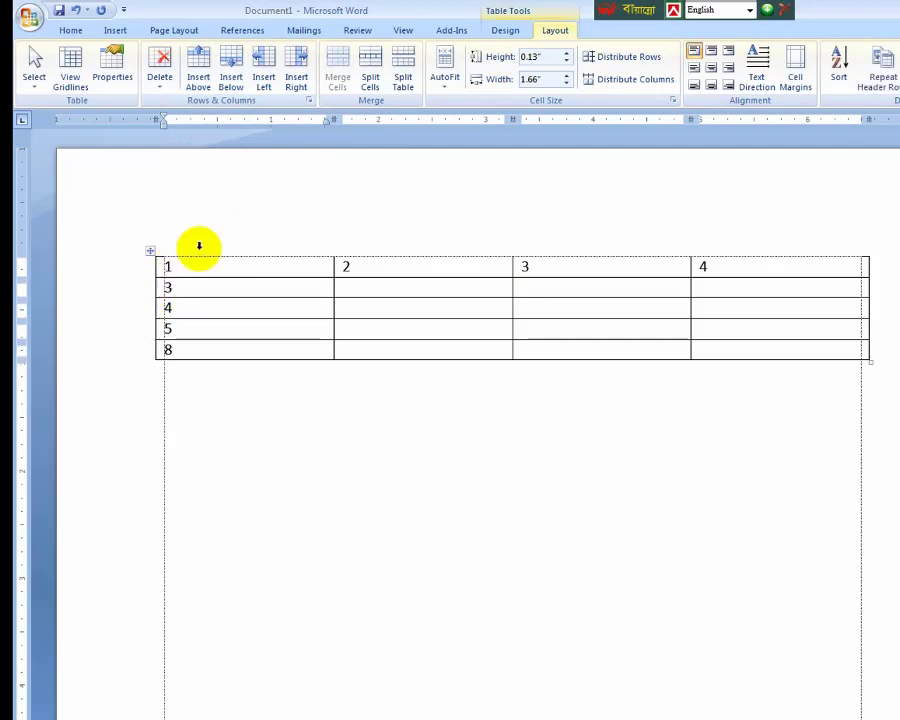
{"action": "left_click", "coordinate": [230, 76]}
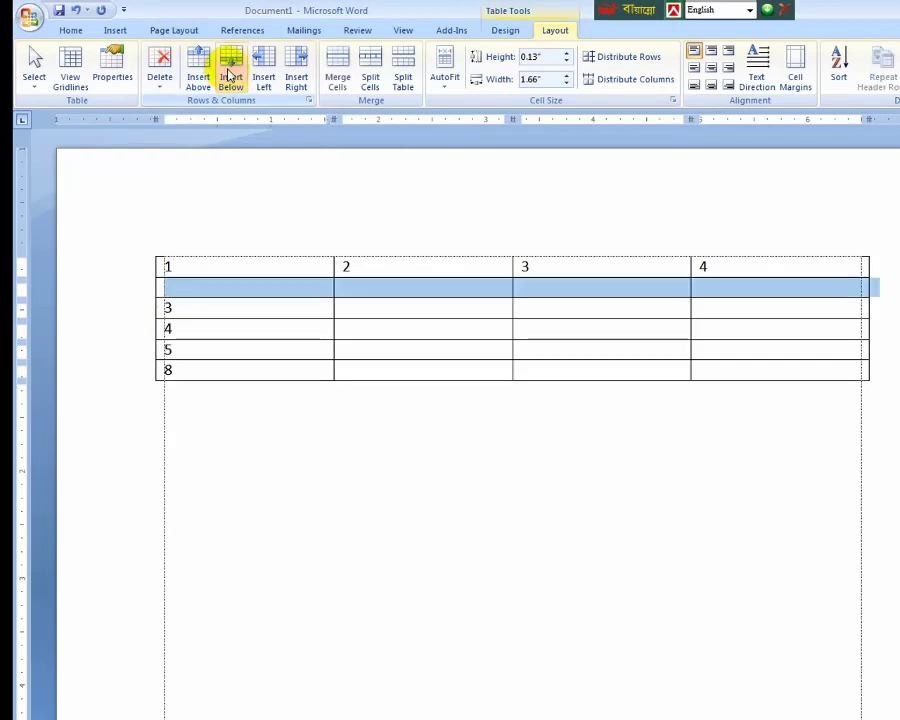
{"action": "left_click", "coordinate": [182, 286]}
{"action": "type", "text": "2"}
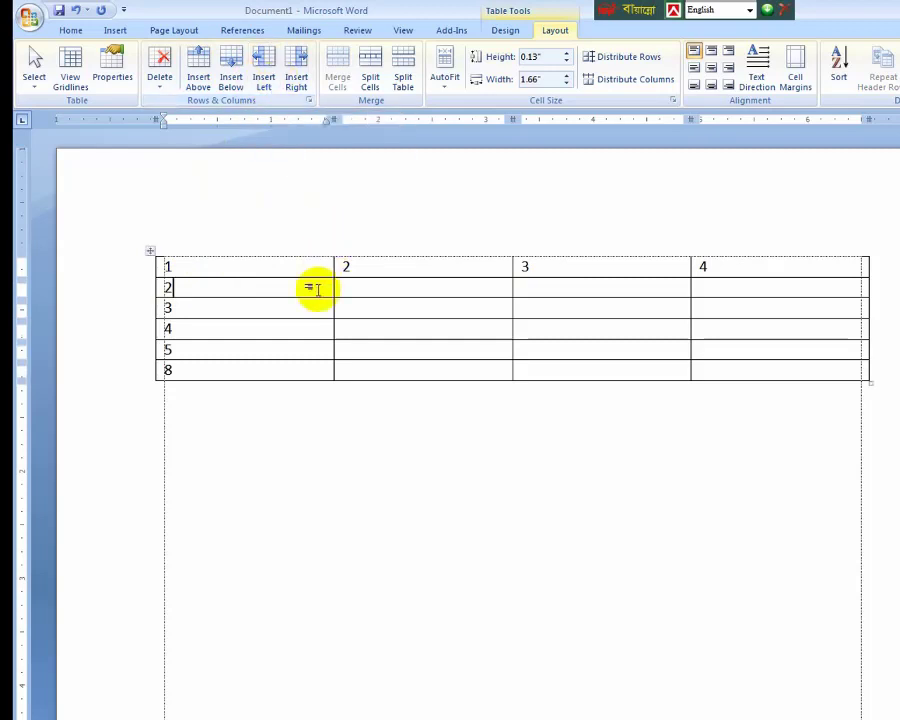
{"action": "left_click", "coordinate": [196, 265]}
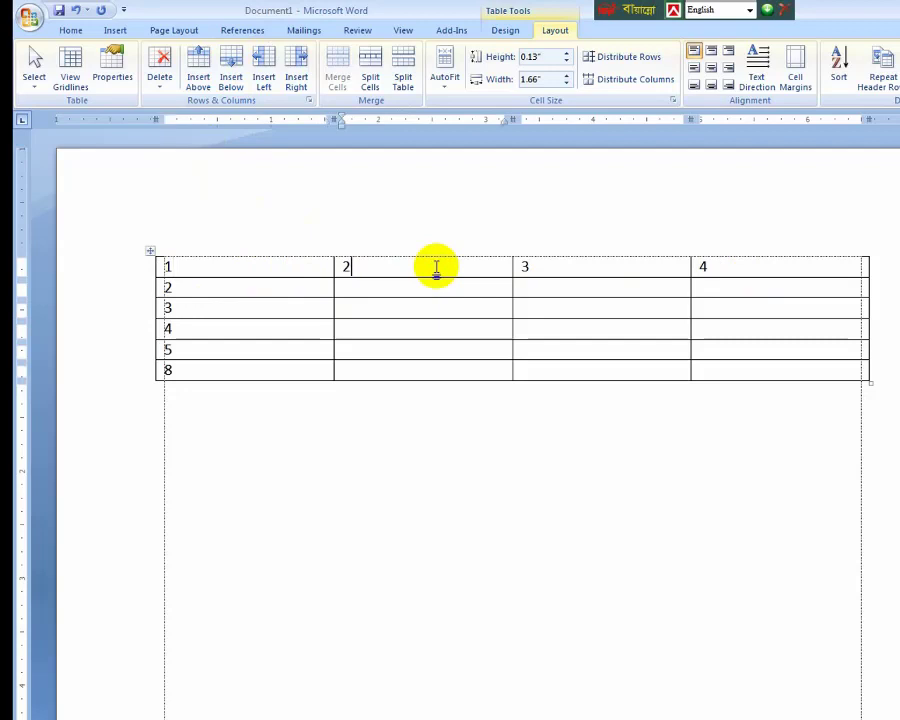
Step: Insert an empty column left of column 2 and another right of column 4
{"action": "left_click", "coordinate": [268, 78]}
{"action": "left_click", "coordinate": [366, 266]}
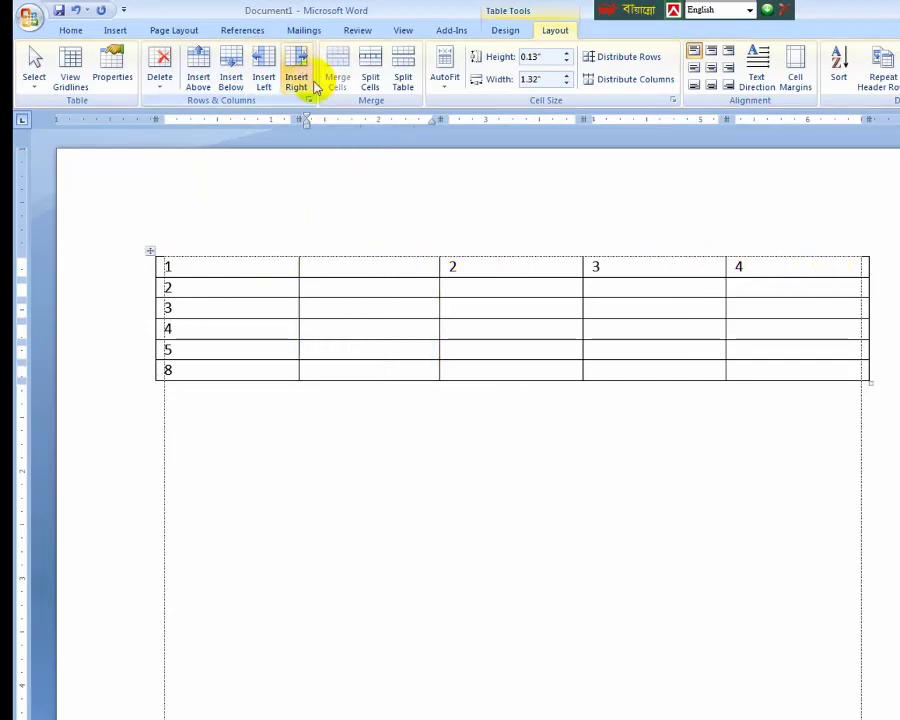
{"action": "left_click", "coordinate": [766, 270]}
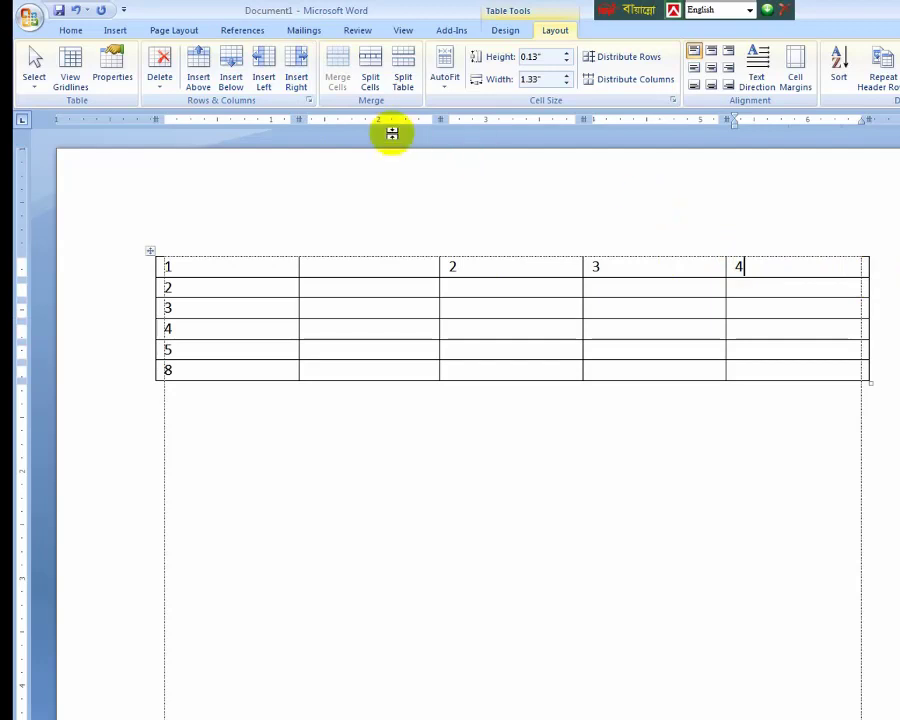
{"action": "left_click", "coordinate": [302, 78]}
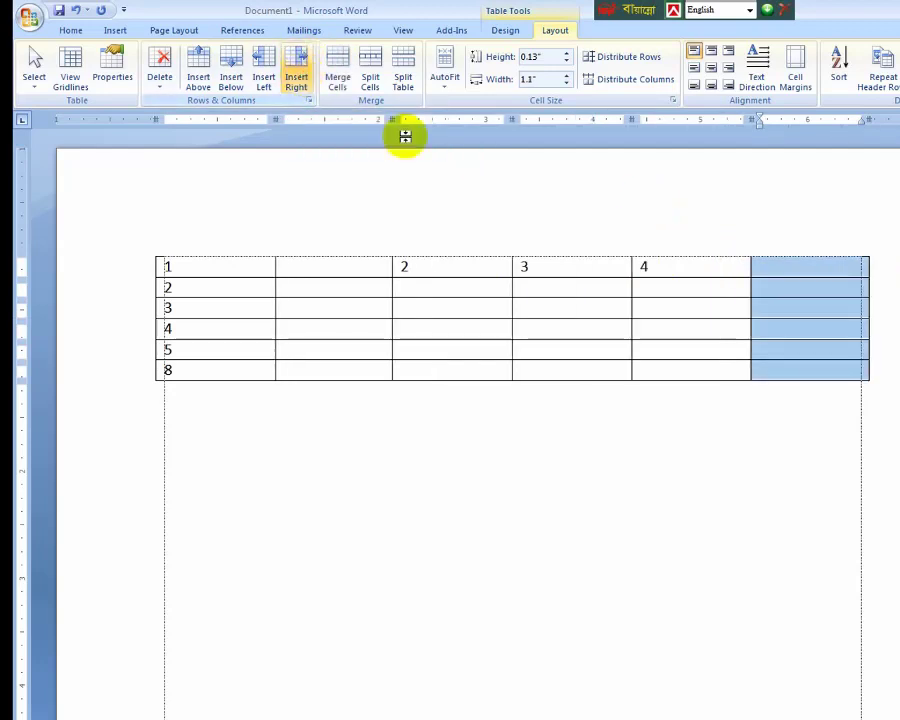
{"action": "left_click", "coordinate": [811, 266]}
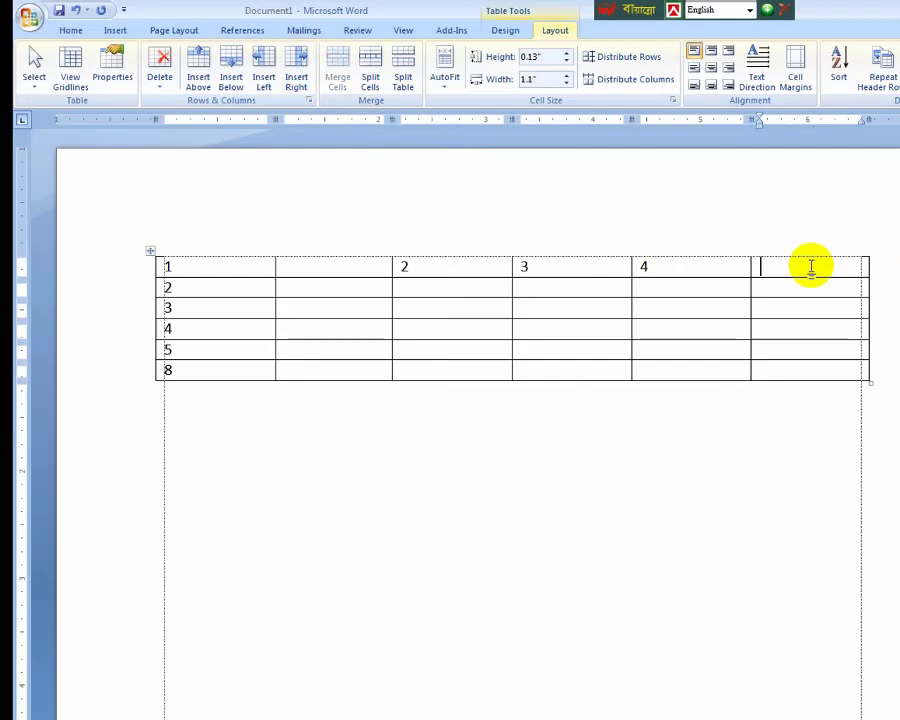